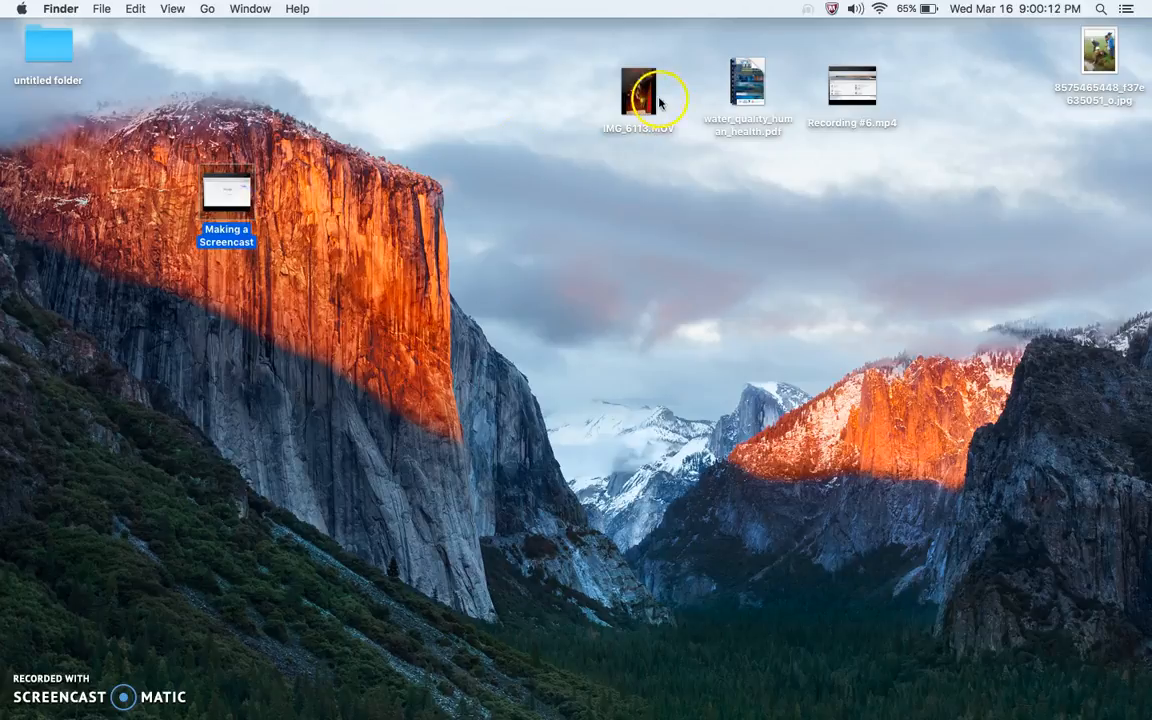
Arrange the IMG_6113.MOV video and the downloaded jpg photo beside the Making a Screencast file on the desktop
left_click(650, 104)
left_click_drag(650, 104, 343, 210)
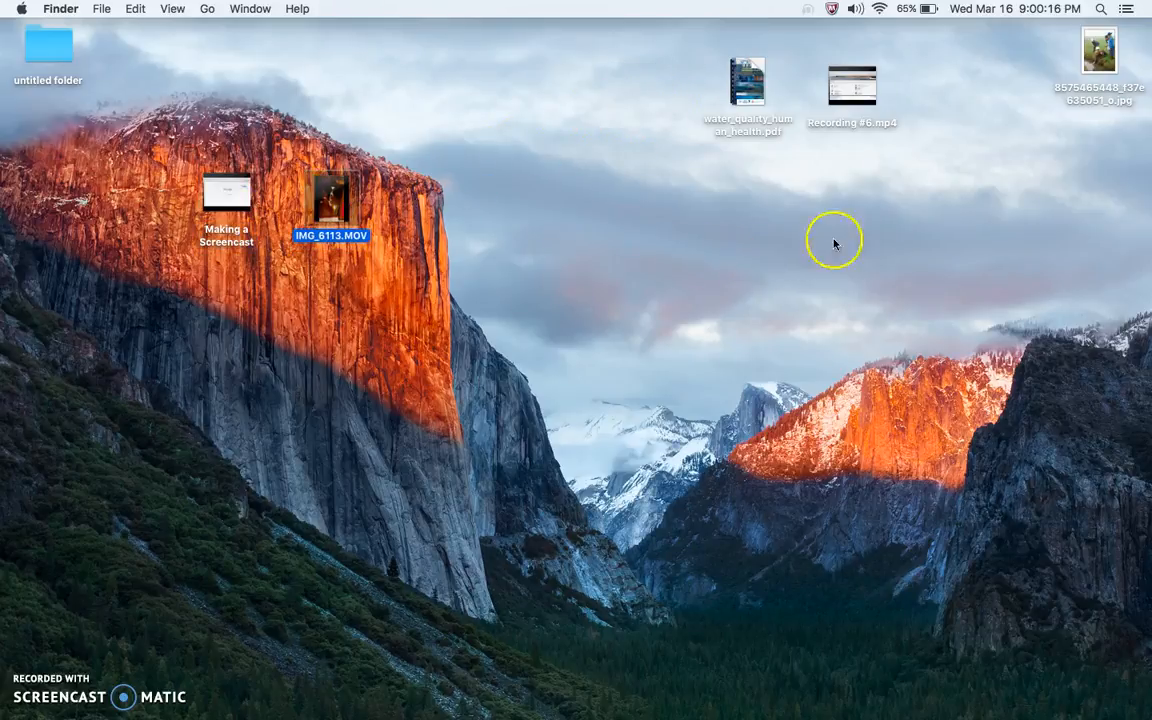
left_click_drag(1100, 60, 437, 207)
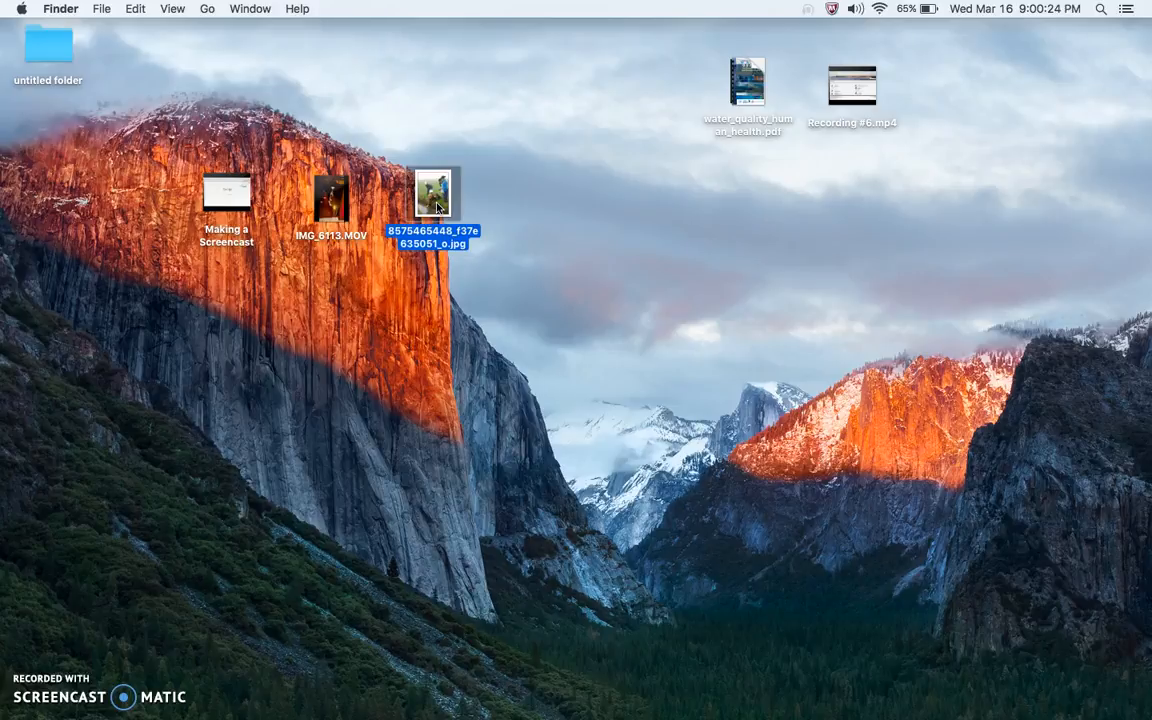
Bring up the browser and navigate back to the Creative Commons CC Search page
mouse_move(481, 697)
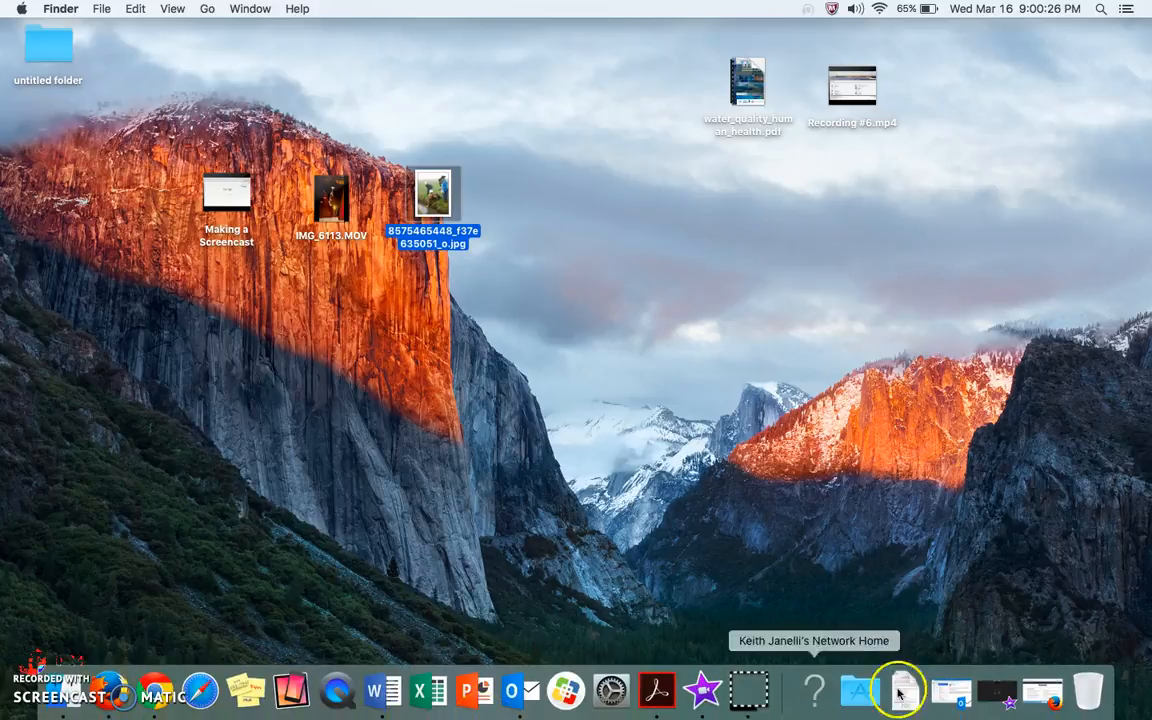
left_click(1037, 697)
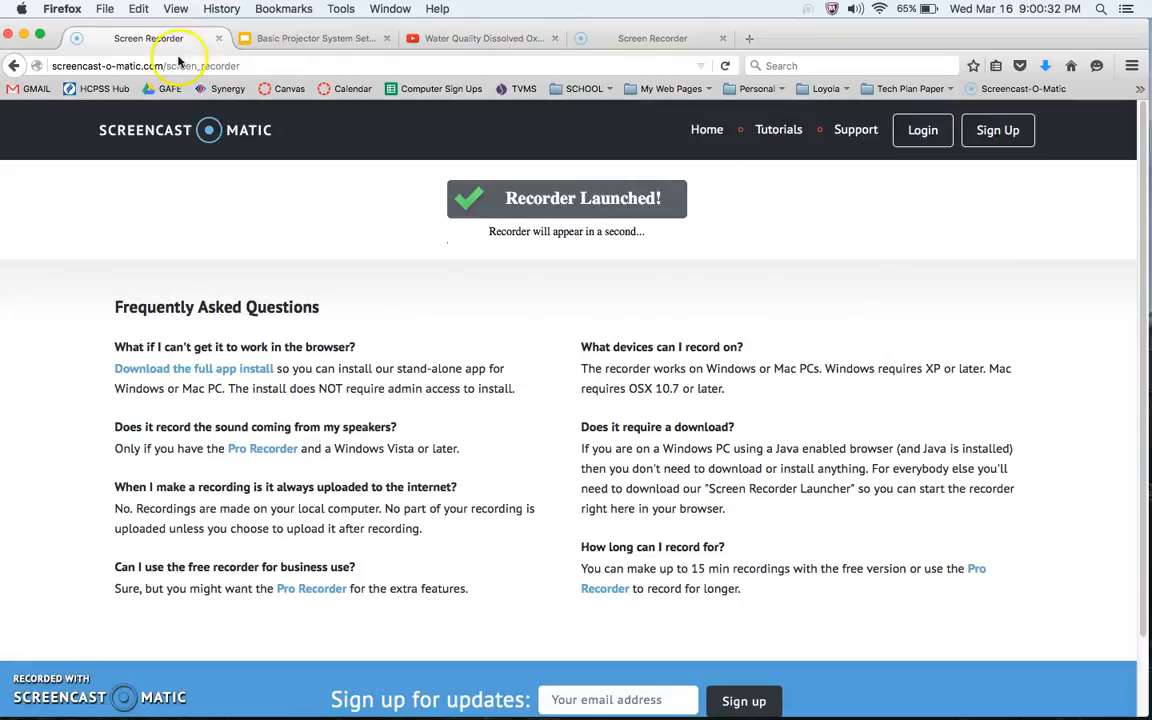
left_click(14, 66)
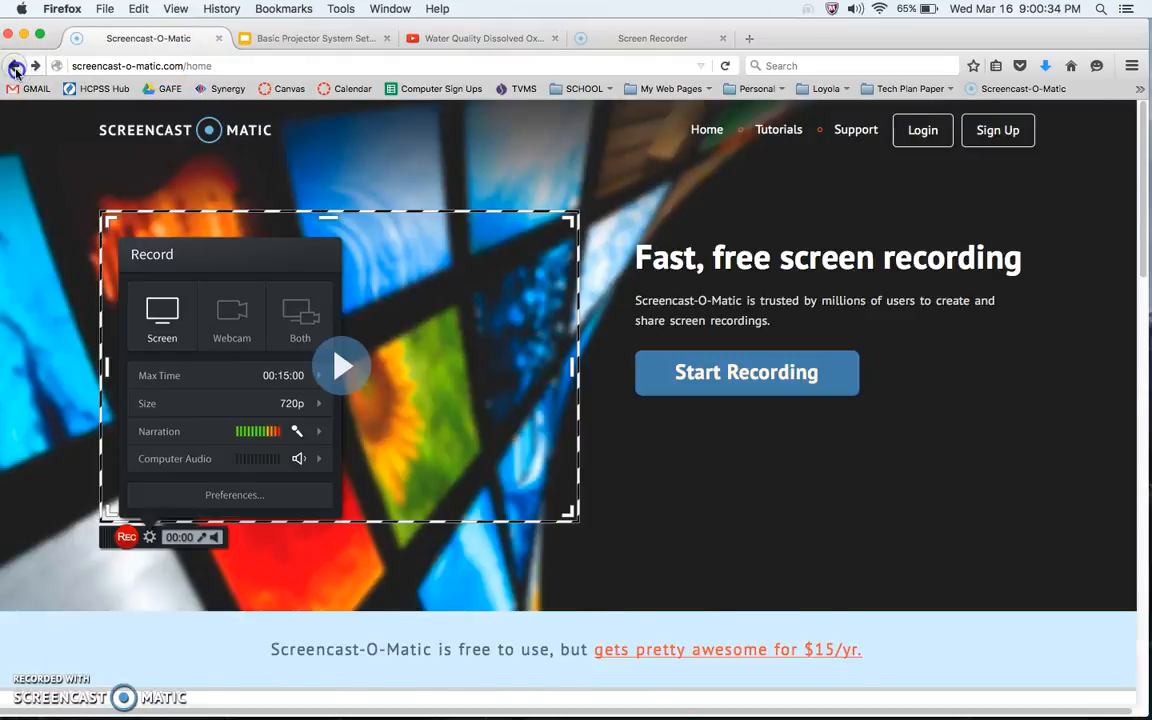
left_click(15, 70)
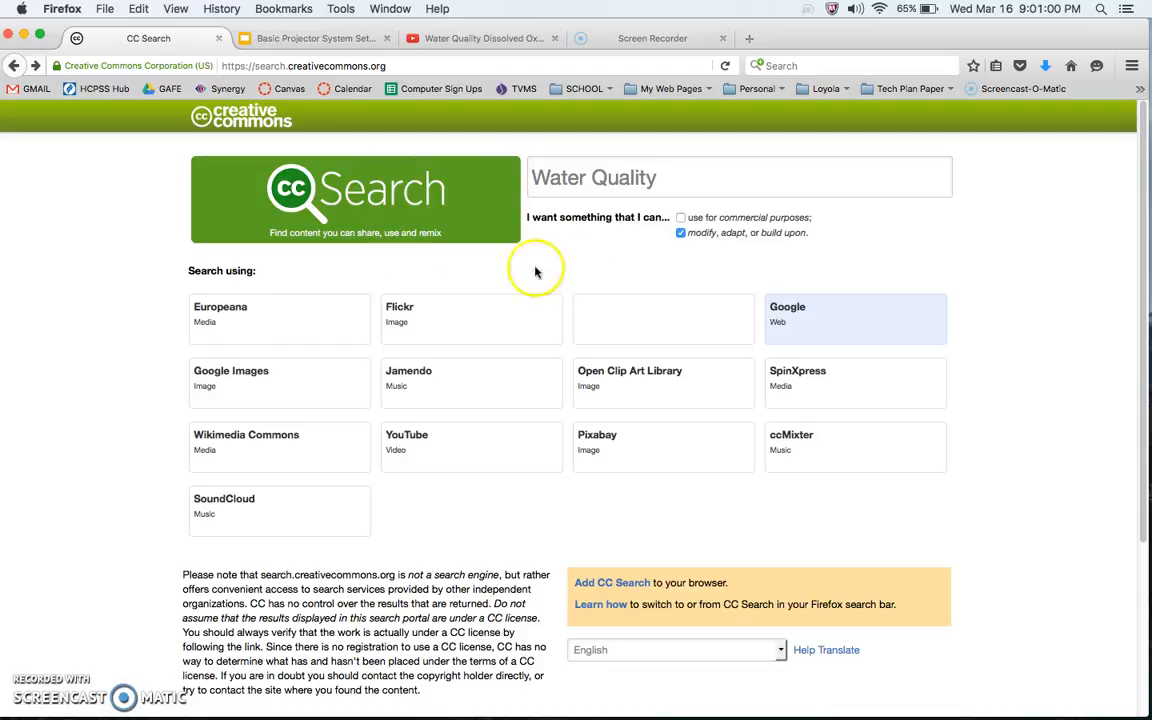
Run the Water Quality search on Google with the modify, adapt, or build upon option checked
left_click(680, 235)
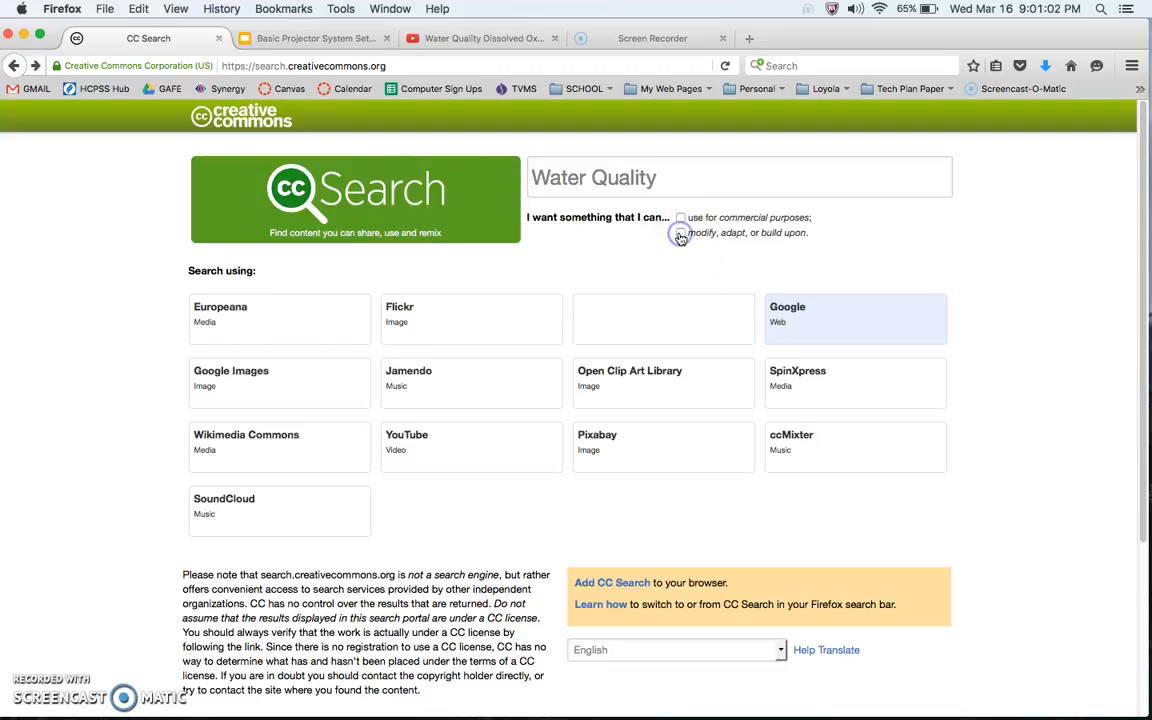
left_click(680, 236)
left_click(671, 177)
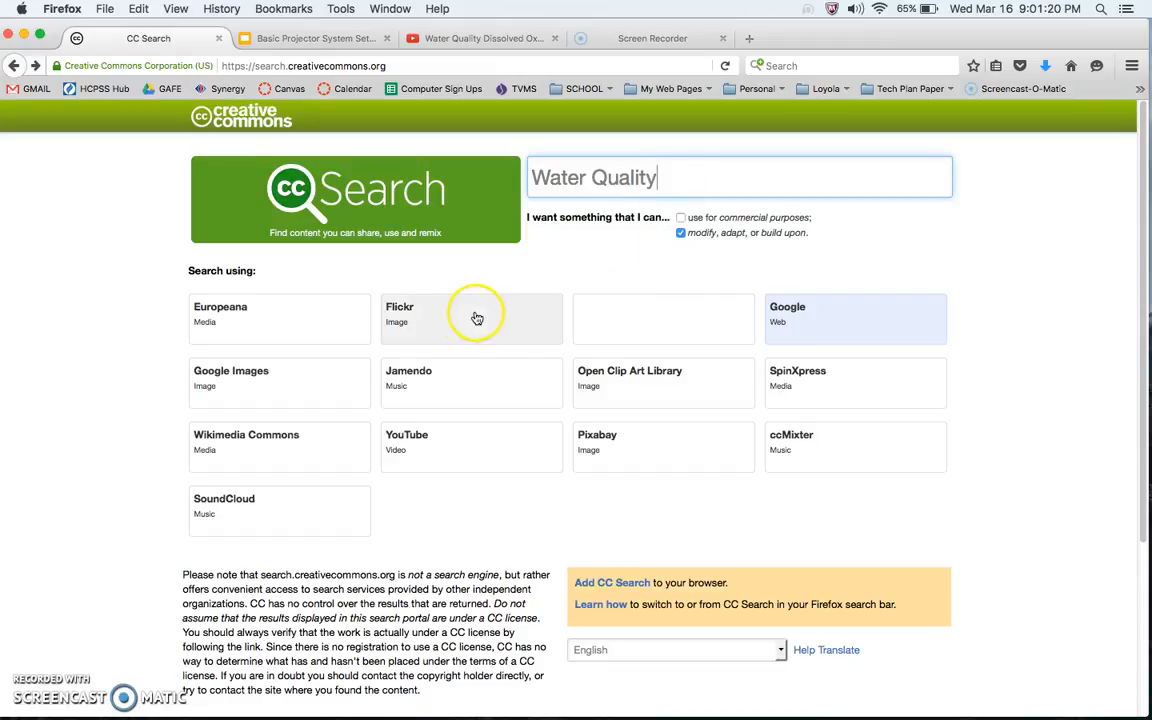
left_click(847, 329)
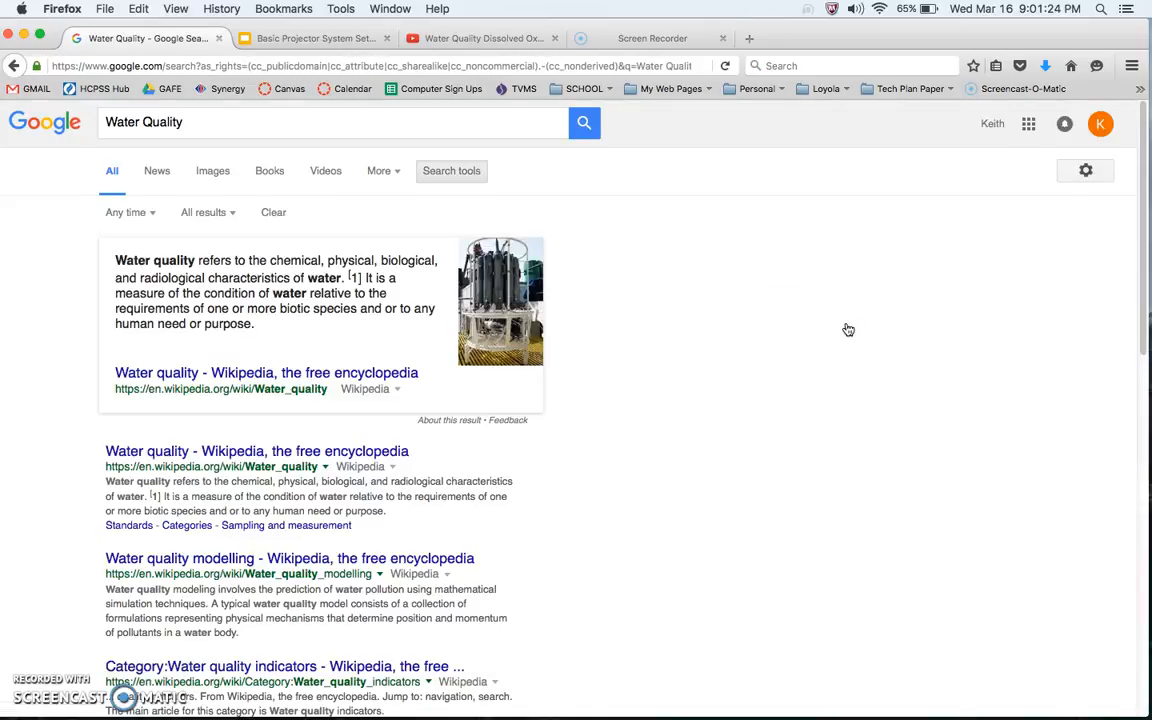
Switch to image results and open the Crater Lake photo preview
left_click(211, 172)
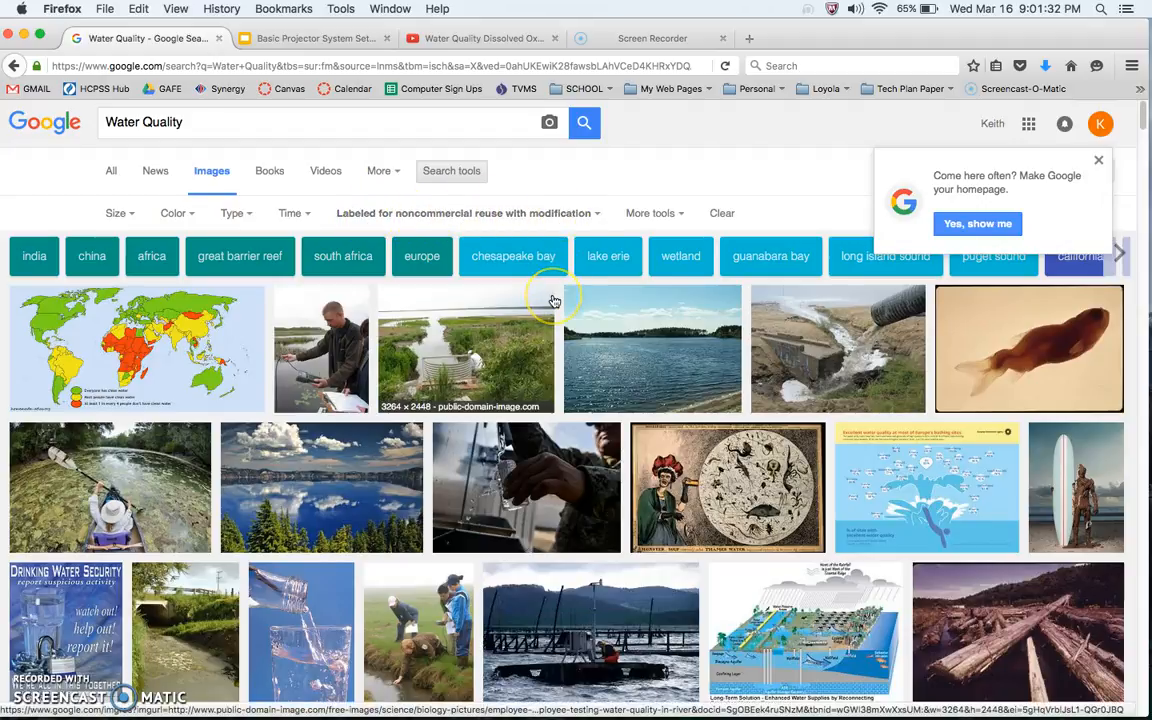
scroll(553, 301, "down", 5)
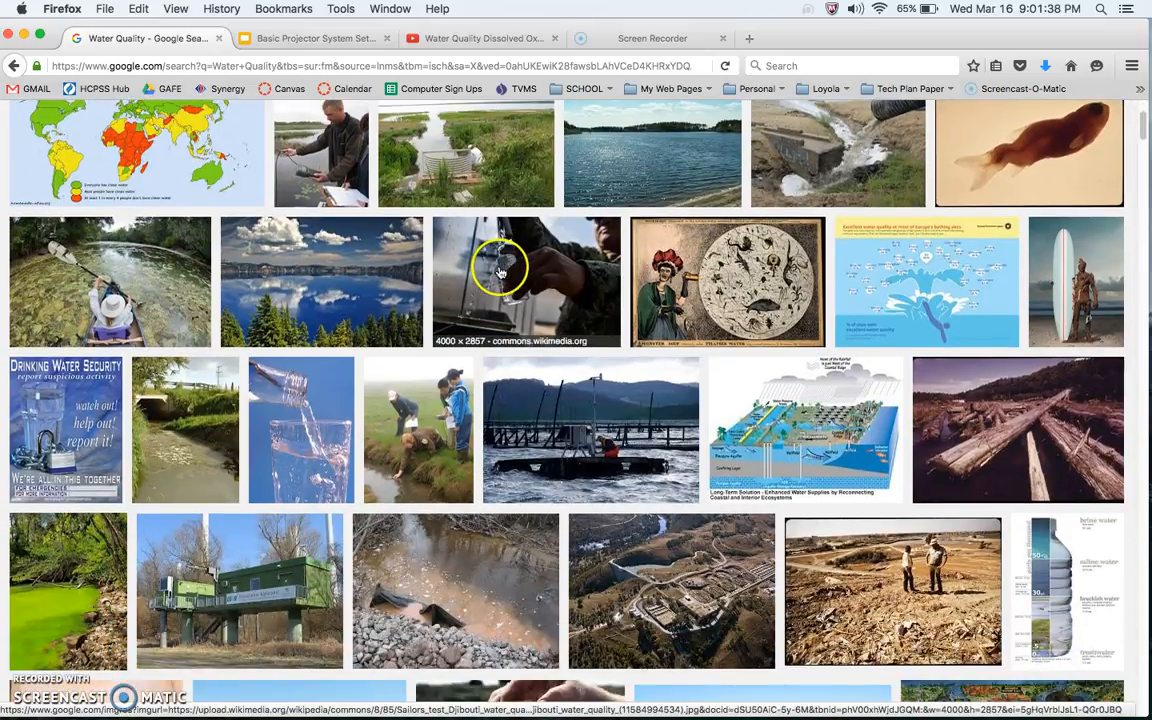
left_click(316, 280)
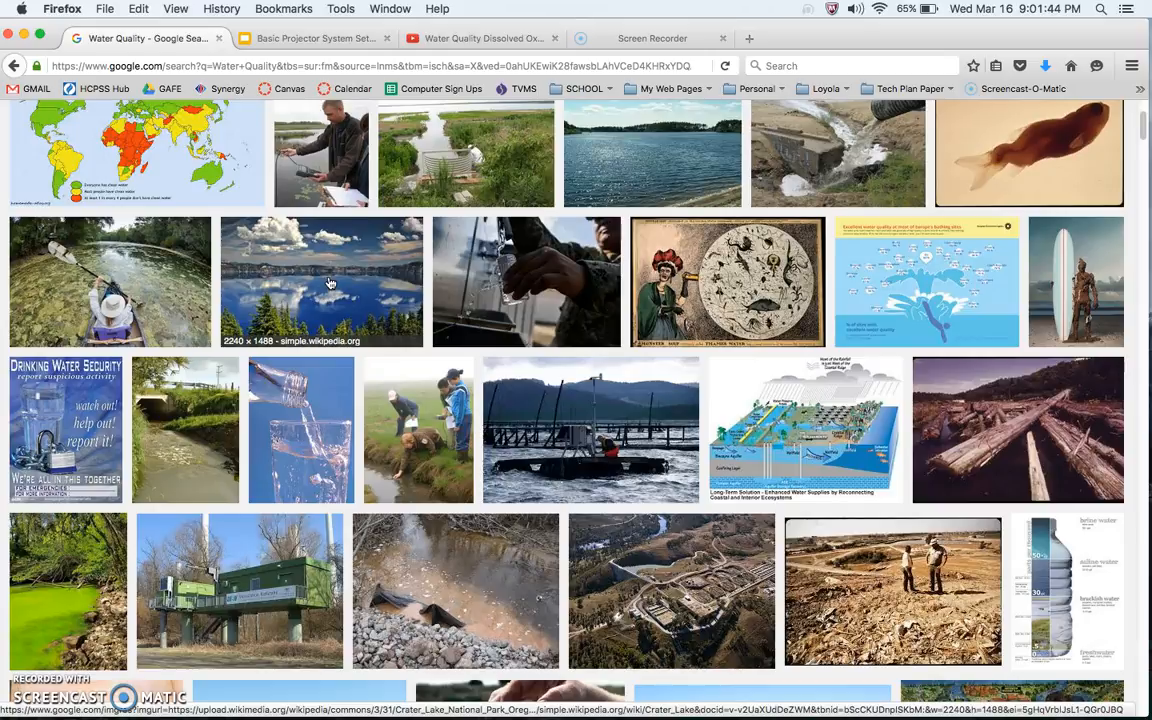
left_click(329, 282)
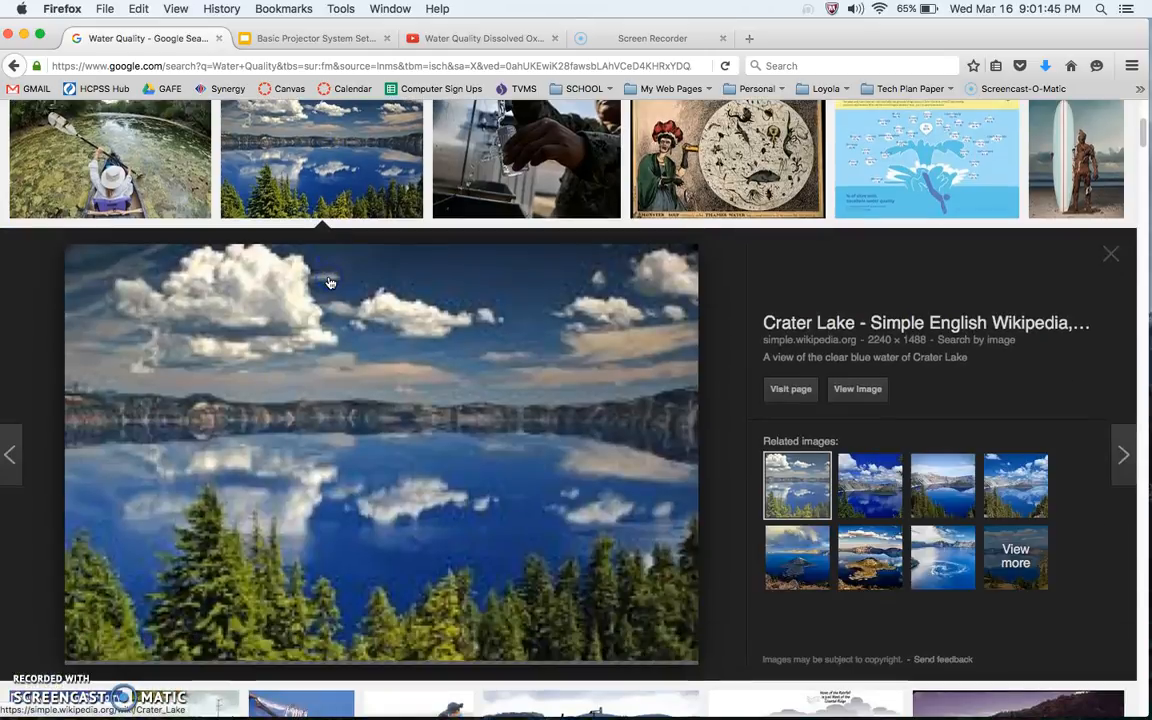
Save the Crater Lake image to the Desktop as Crater_Lake_National_Park_Oregon.jpg
right_click(424, 375)
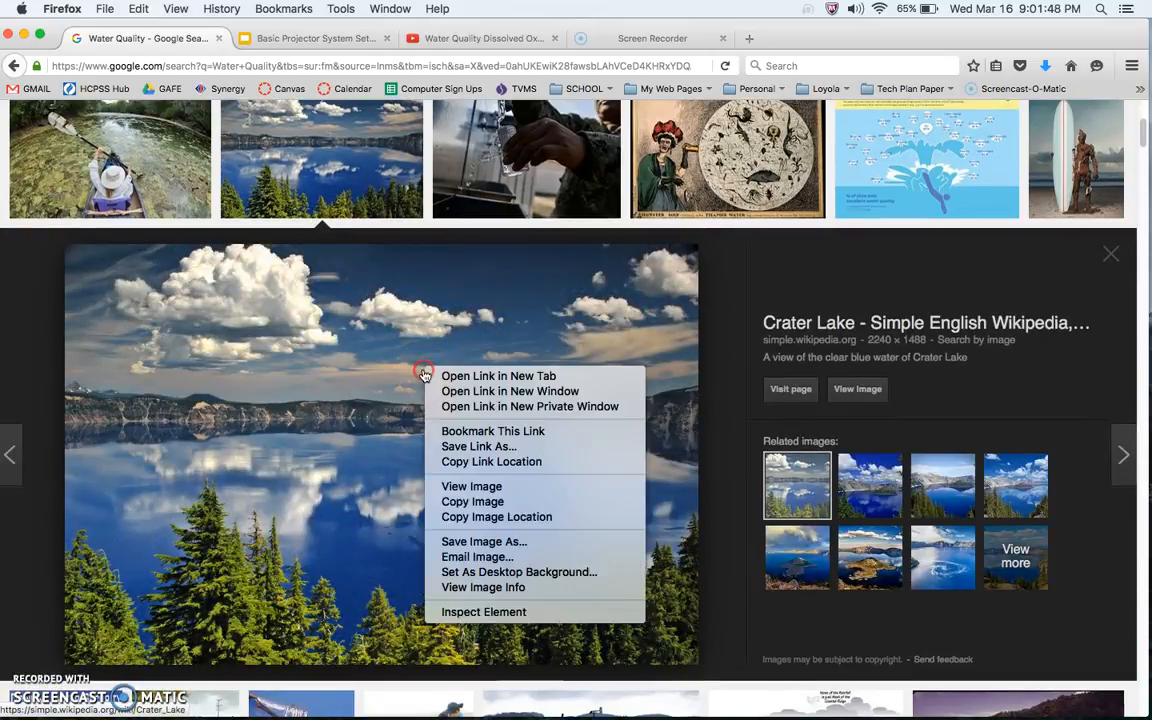
left_click(516, 547)
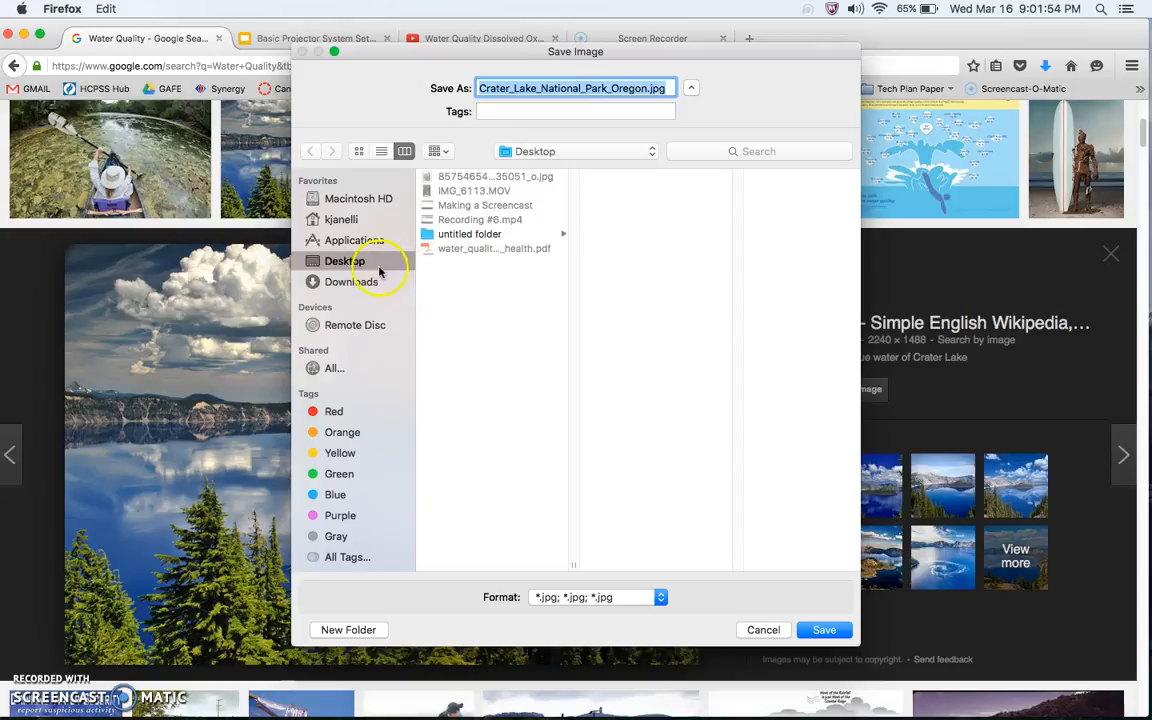
left_click(820, 628)
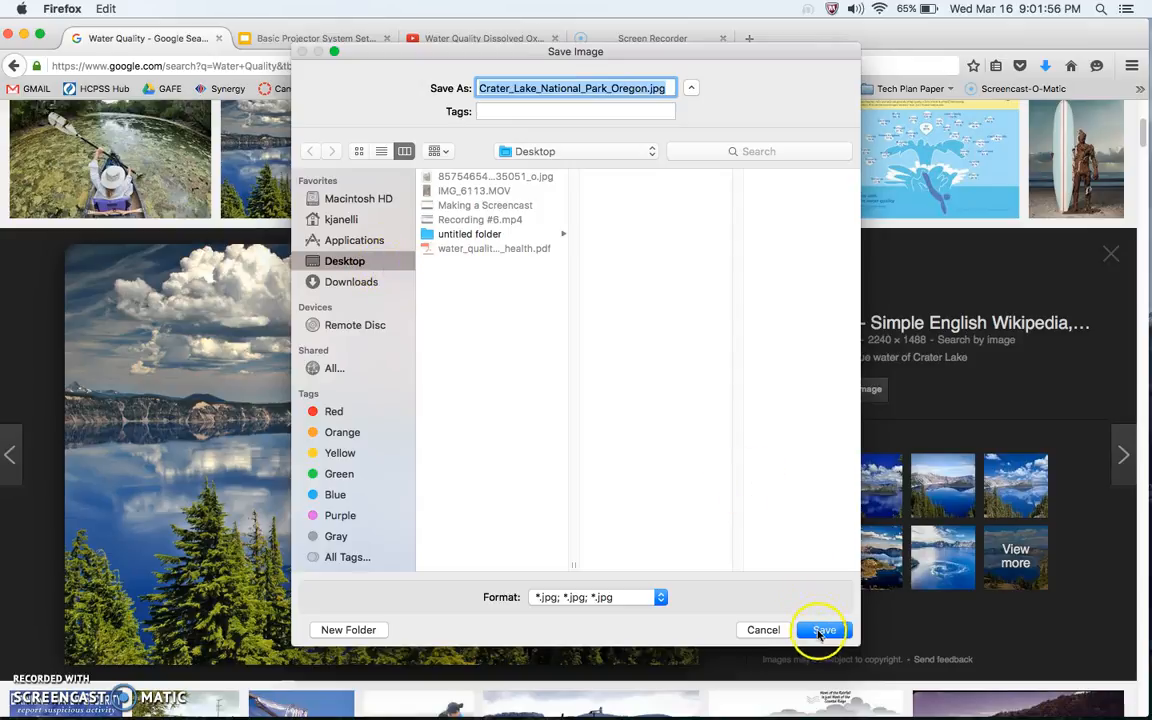
Minimize the browser and move the Crater Lake image next to the other media files on the desktop
left_click(24, 36)
left_click_drag(1099, 48, 570, 183)
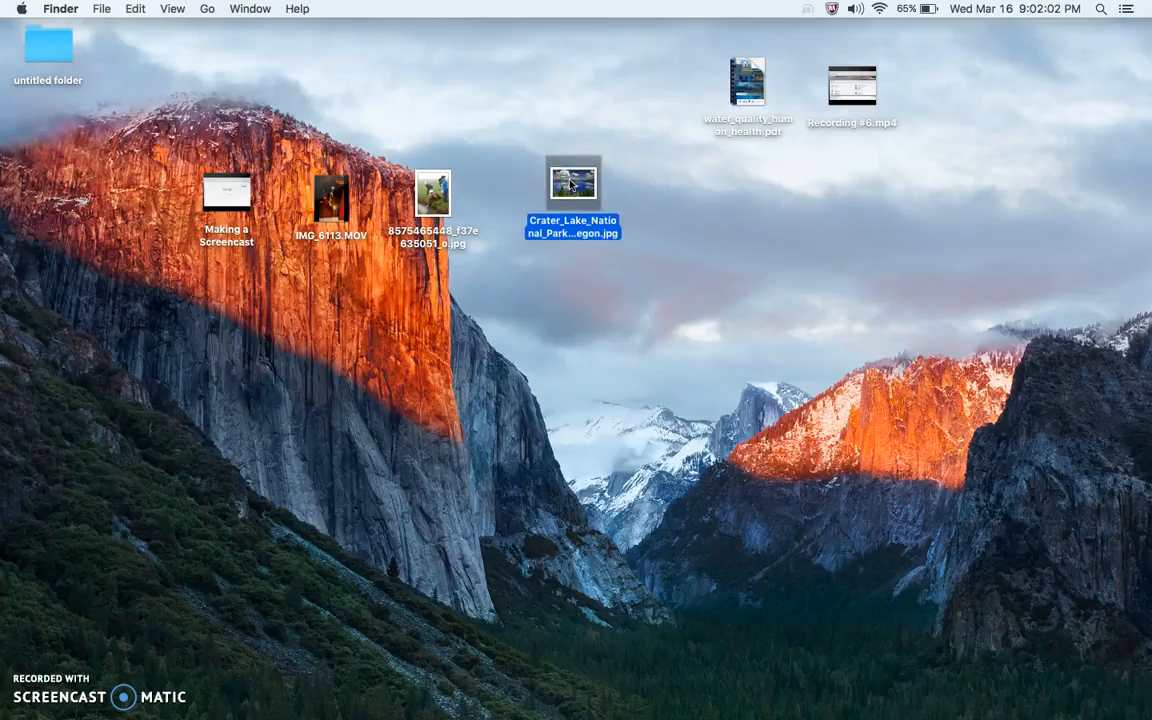
Restore the browser and examine the Crater Lake Wikipedia page and its lake depth survey image
mouse_move(580, 716)
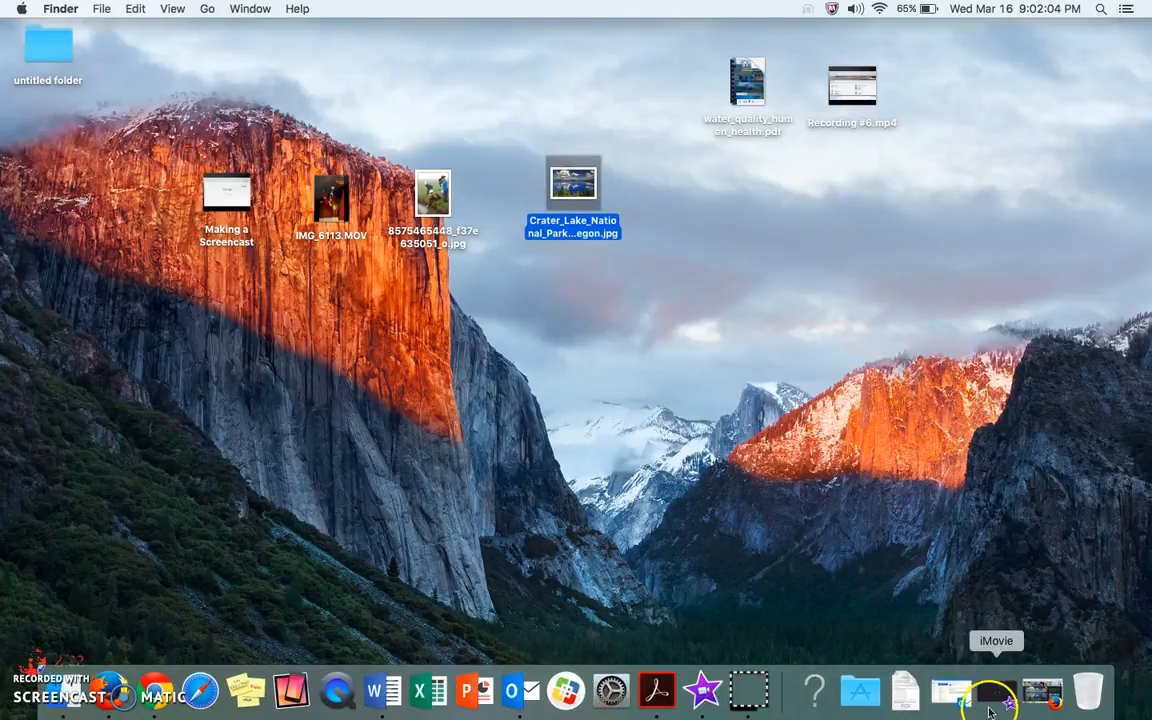
left_click(1043, 690)
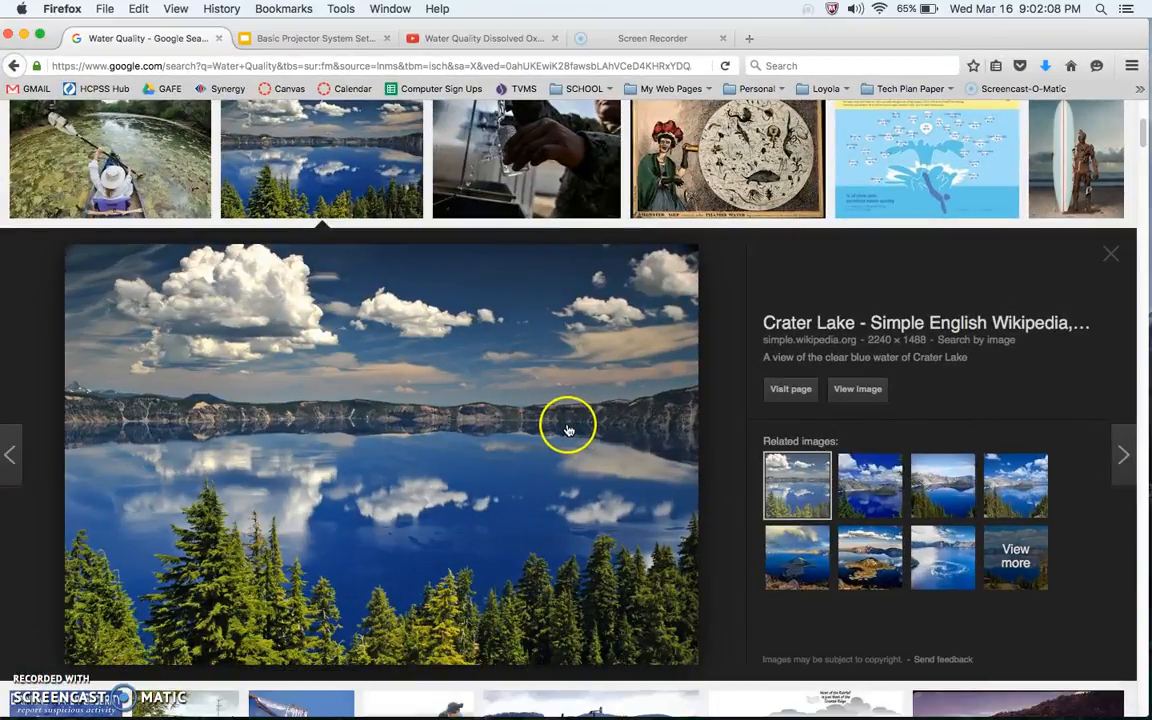
scroll(567, 430, "down", 2)
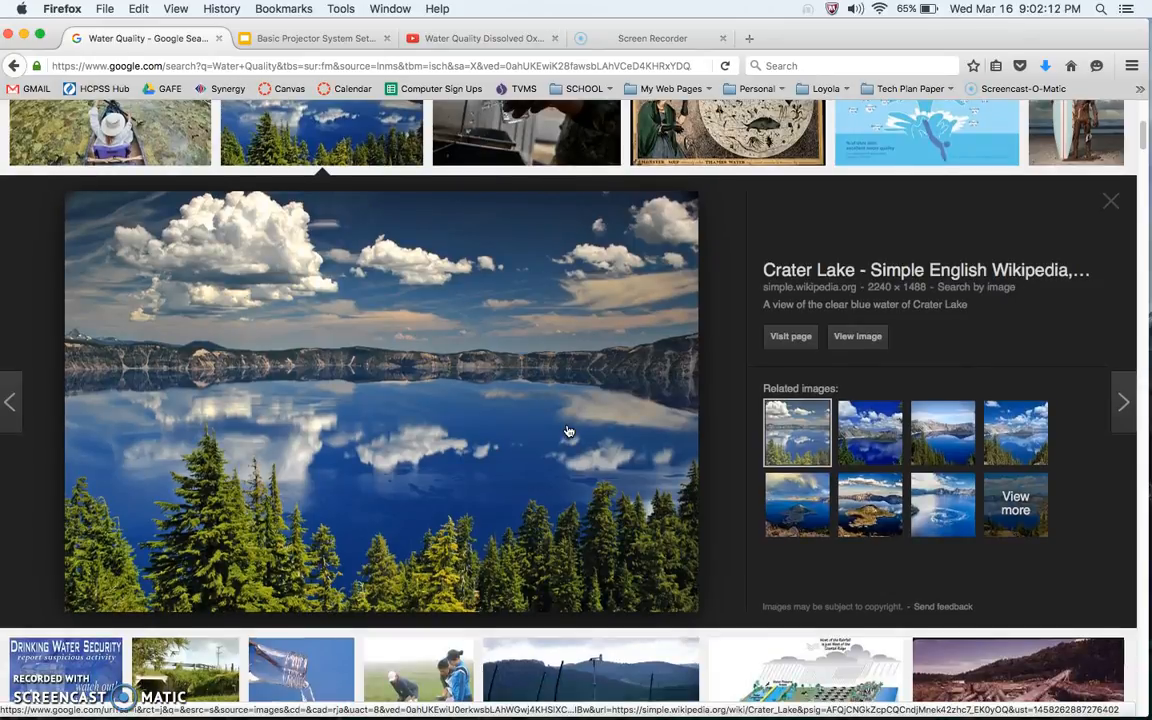
left_click(790, 336)
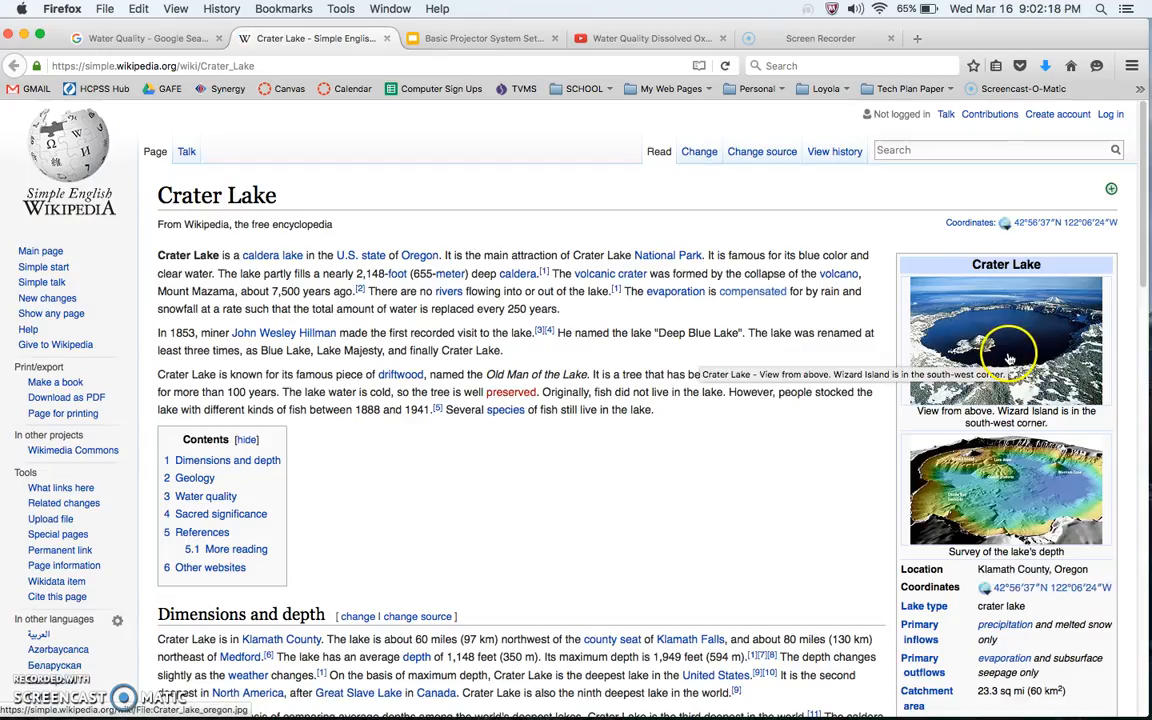
left_click(995, 494)
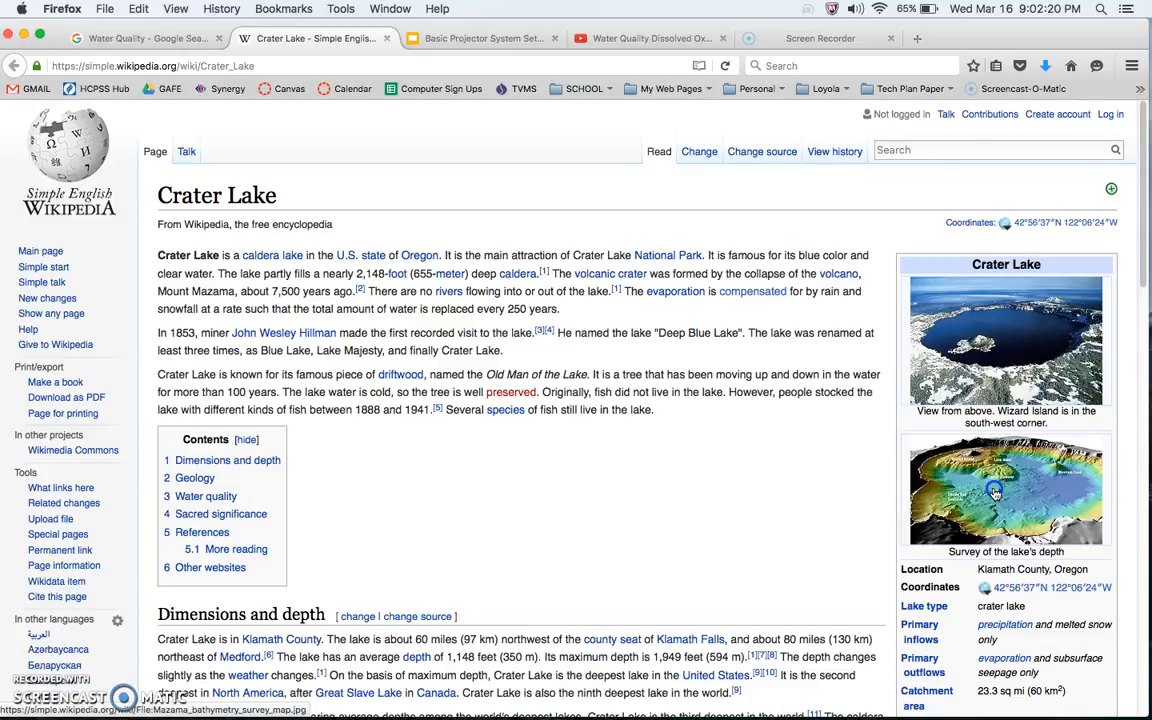
scroll(895, 414, "down", 3)
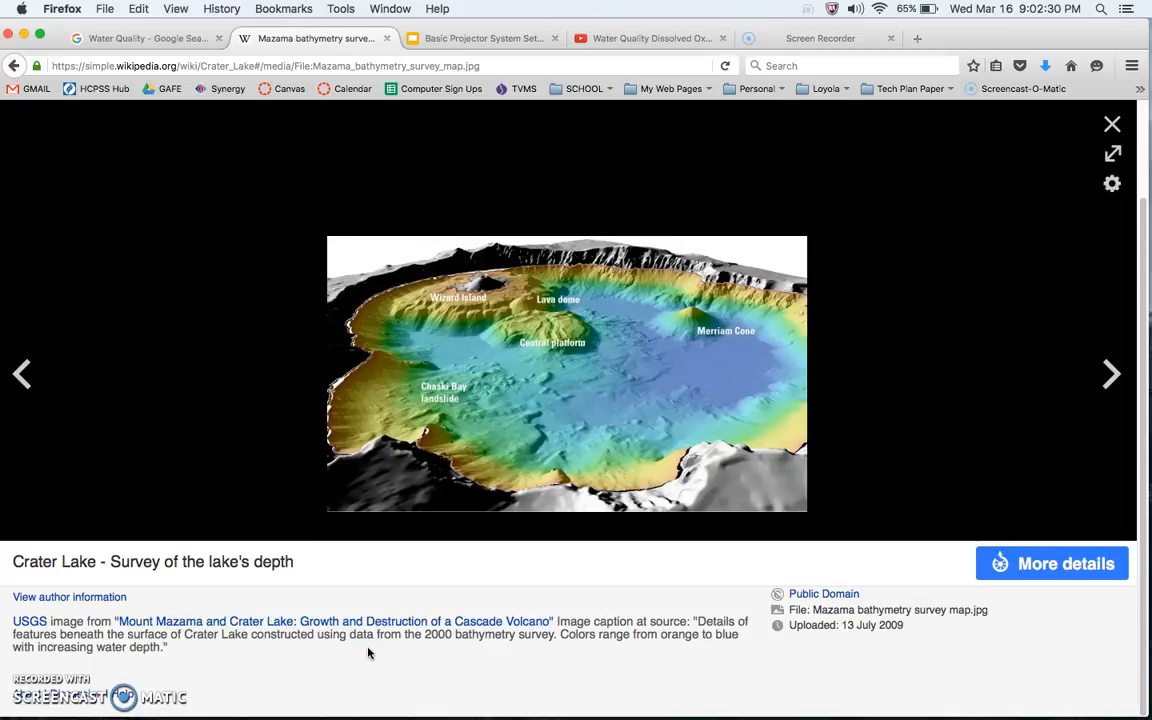
Minimize the browser, open iMovie, and create a new movie with No Theme named My Movie
left_click(24, 36)
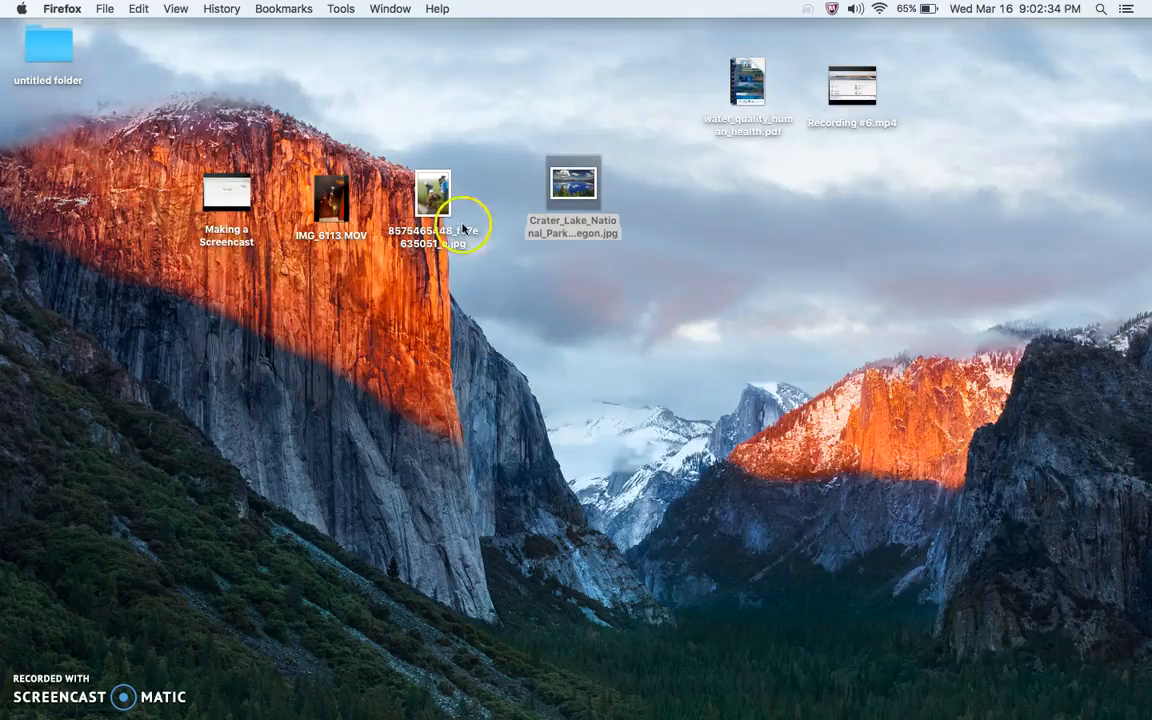
left_click(994, 690)
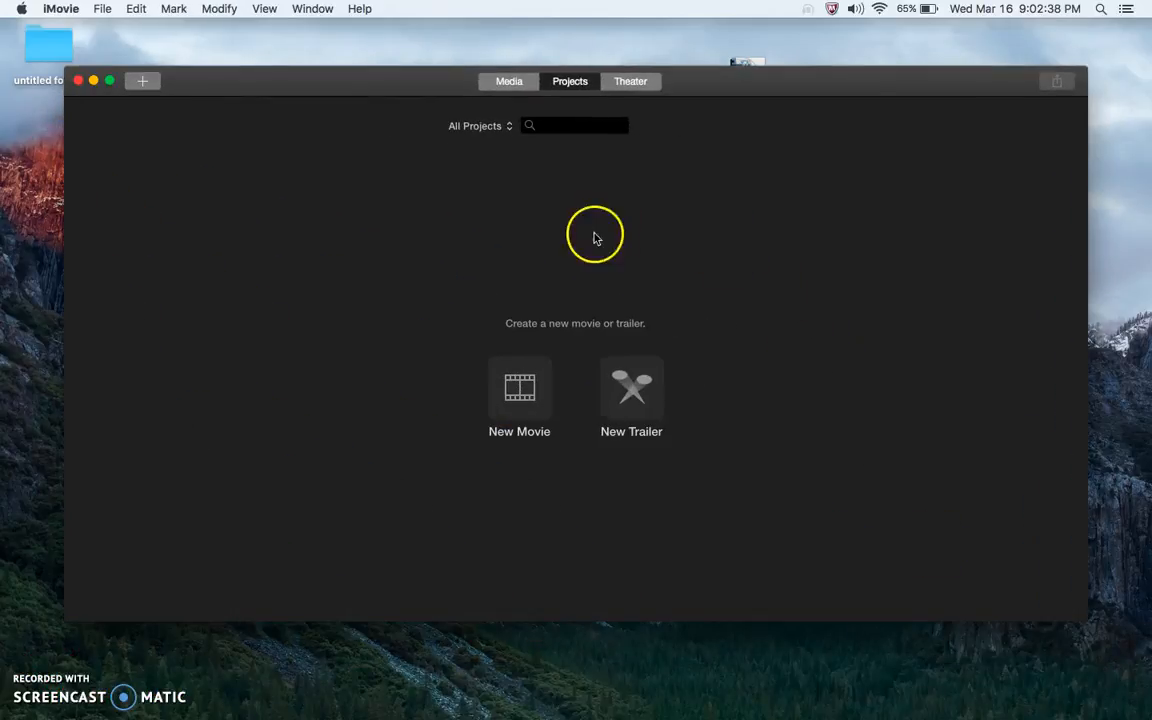
left_click(518, 386)
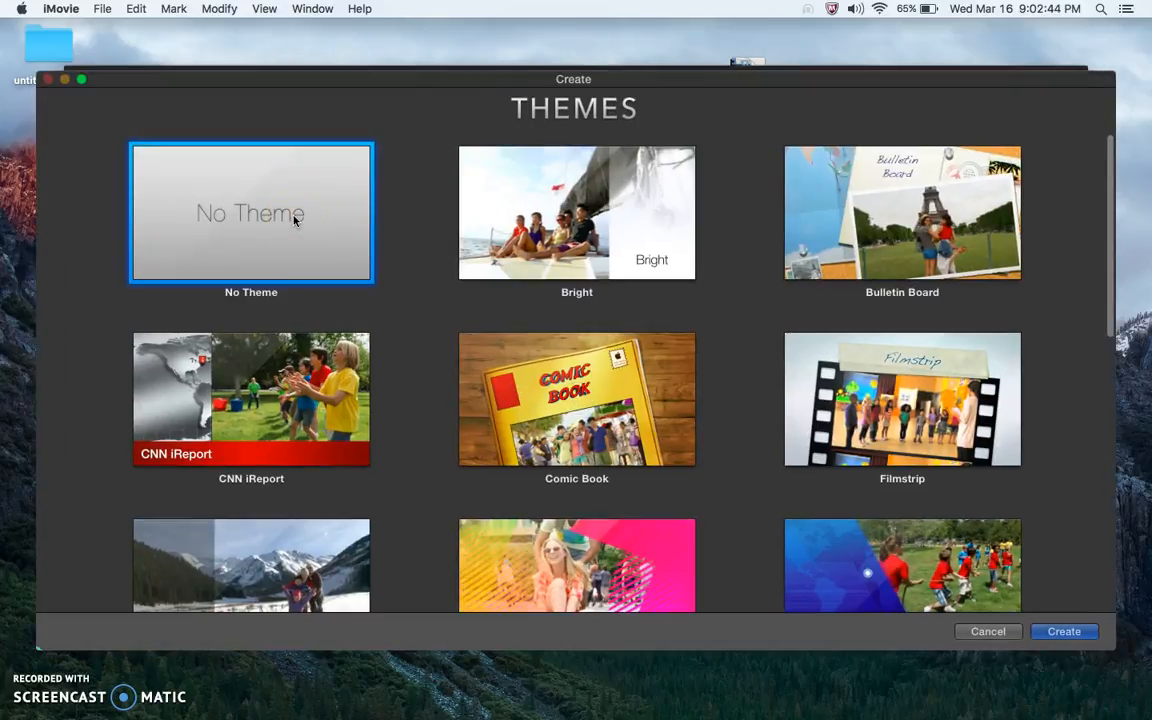
left_click(262, 220)
left_click(1068, 634)
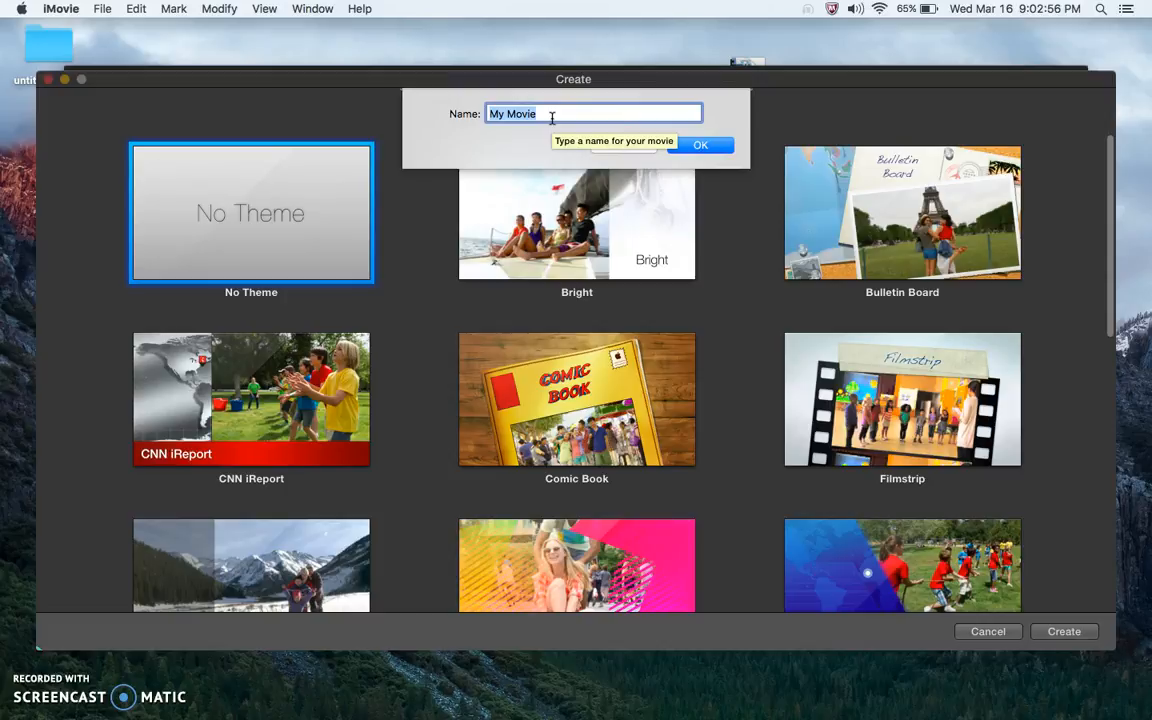
left_click(700, 145)
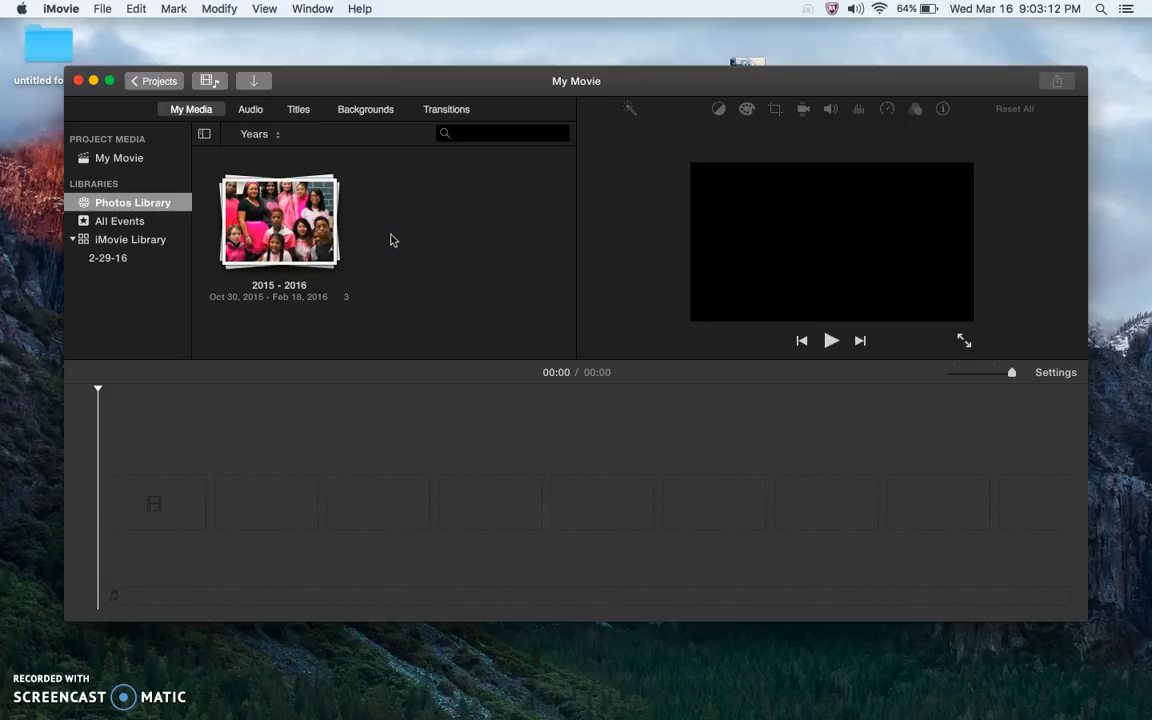
Import the IMG_6113.MOV video from the Desktop into the project media
left_click(253, 83)
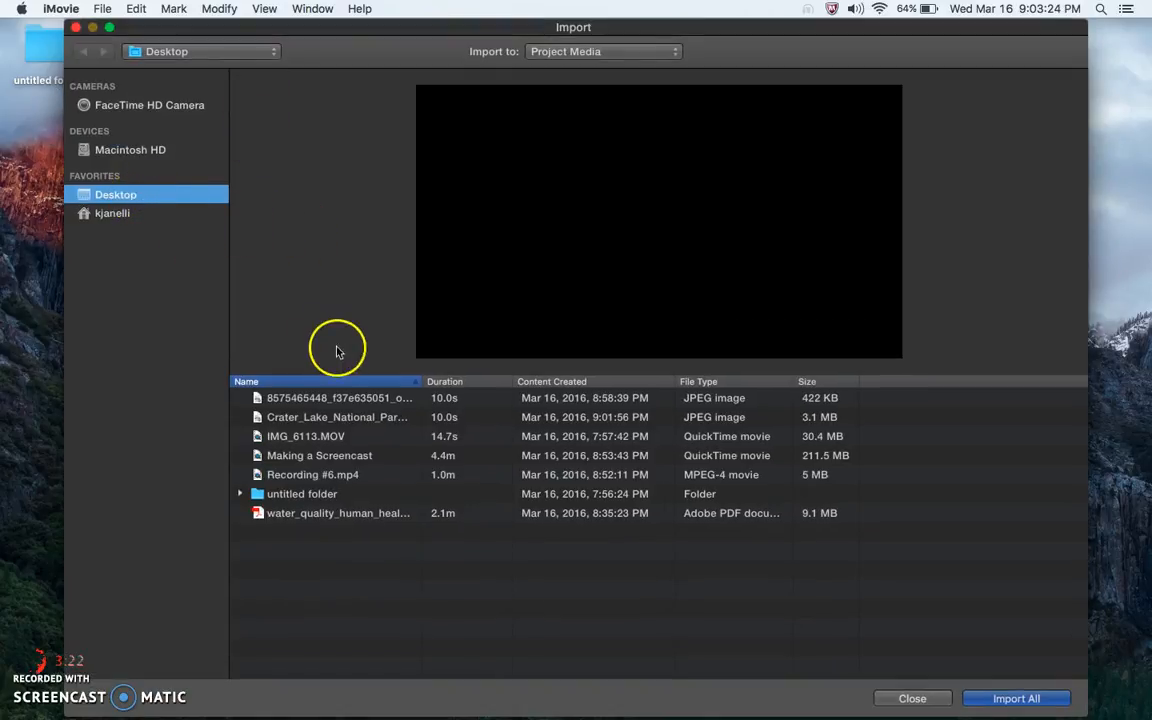
left_click(332, 436)
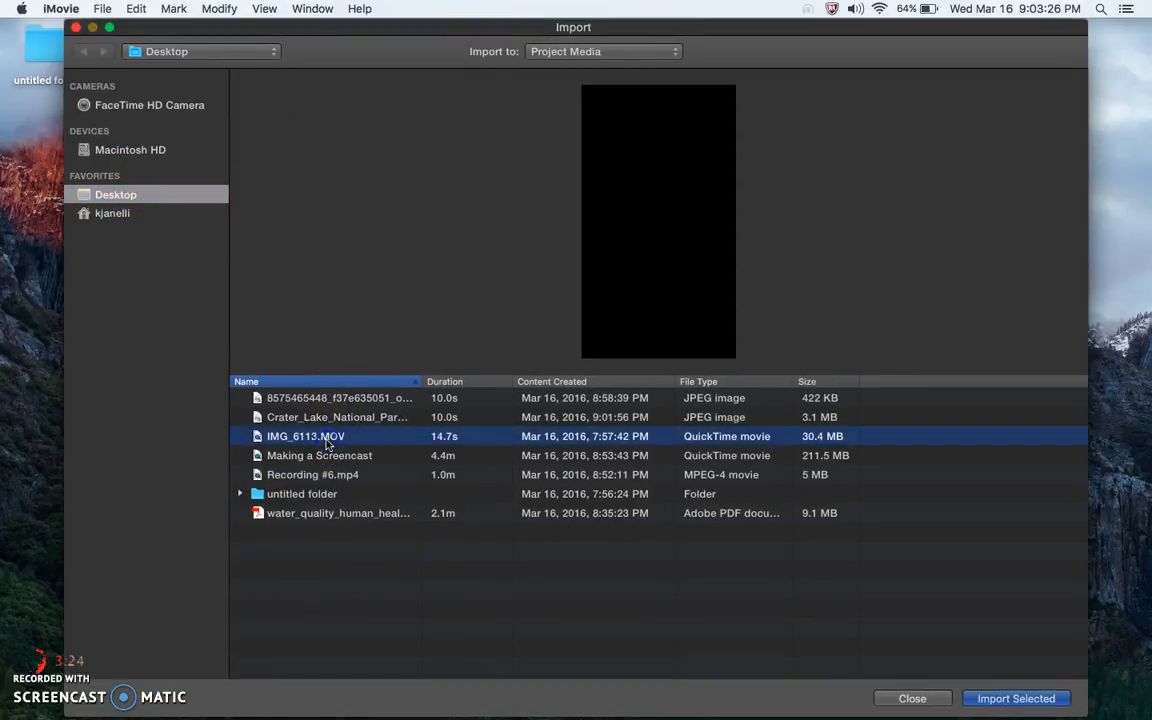
left_click(1015, 699)
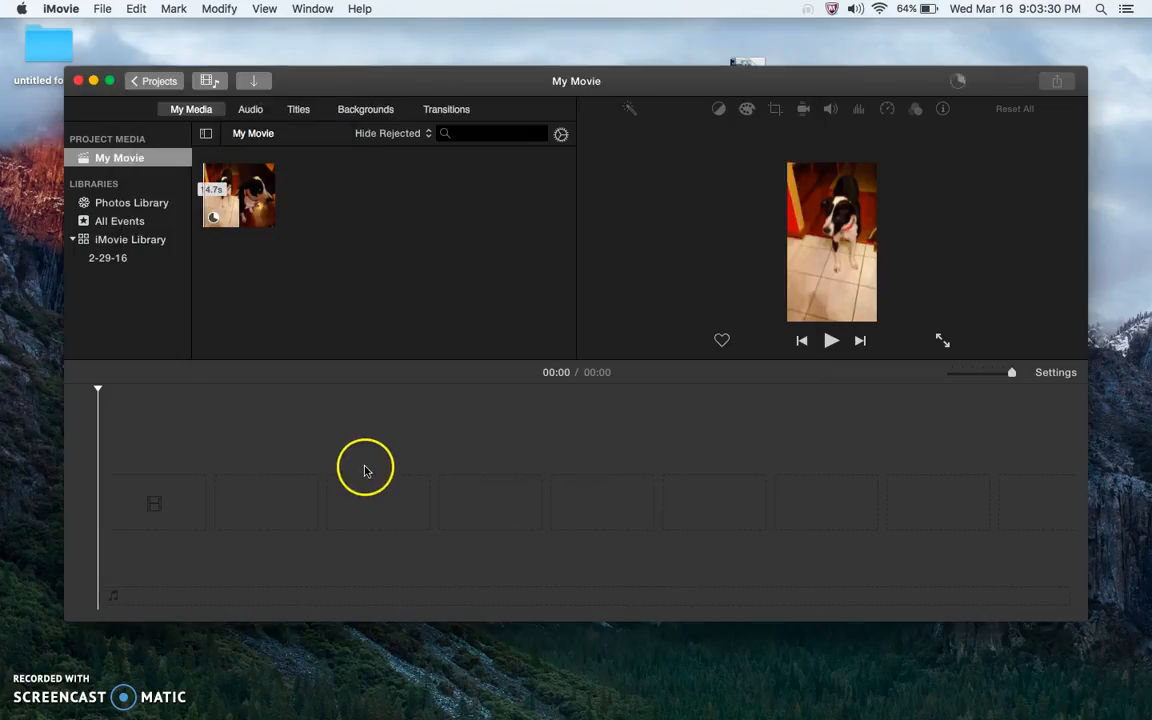
Import the Making a Screencast video from the Desktop into the project media
left_click(249, 85)
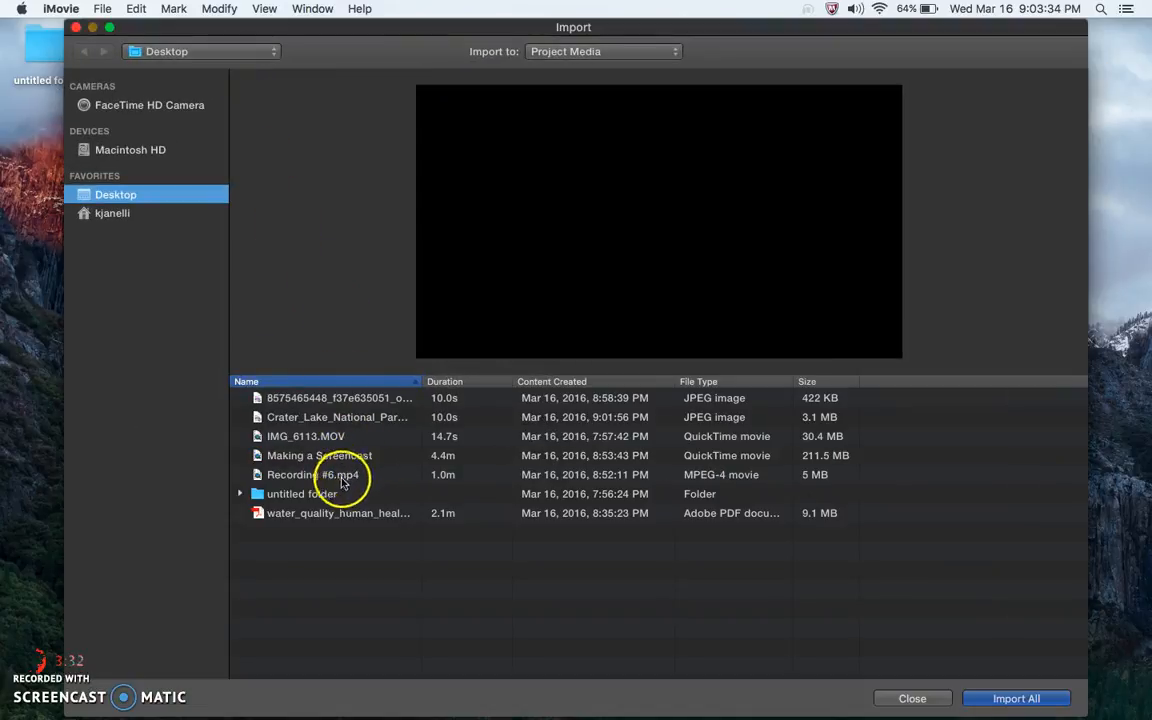
left_click(340, 459)
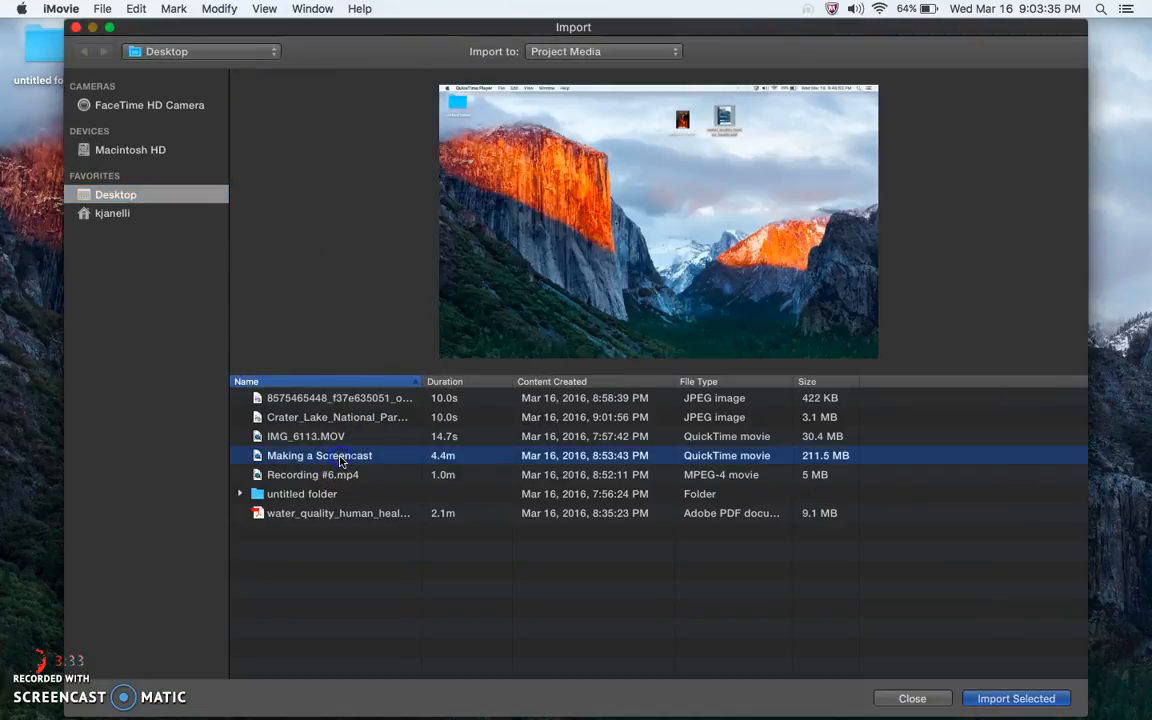
left_click(995, 698)
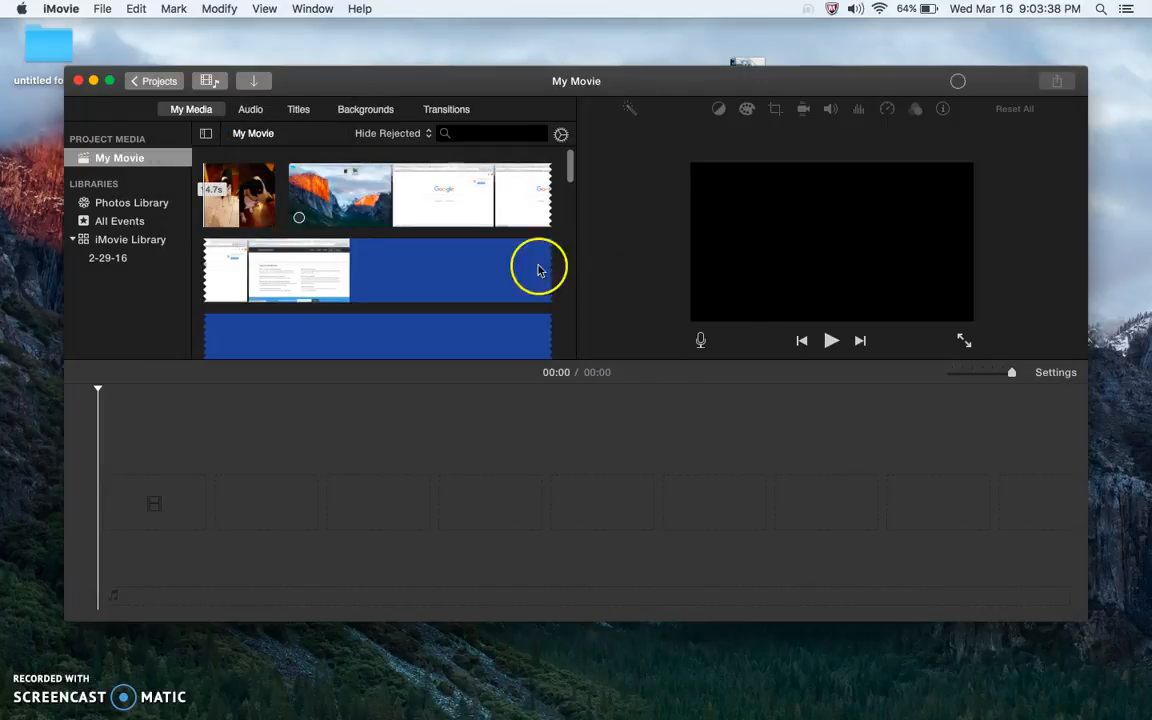
left_click(250, 82)
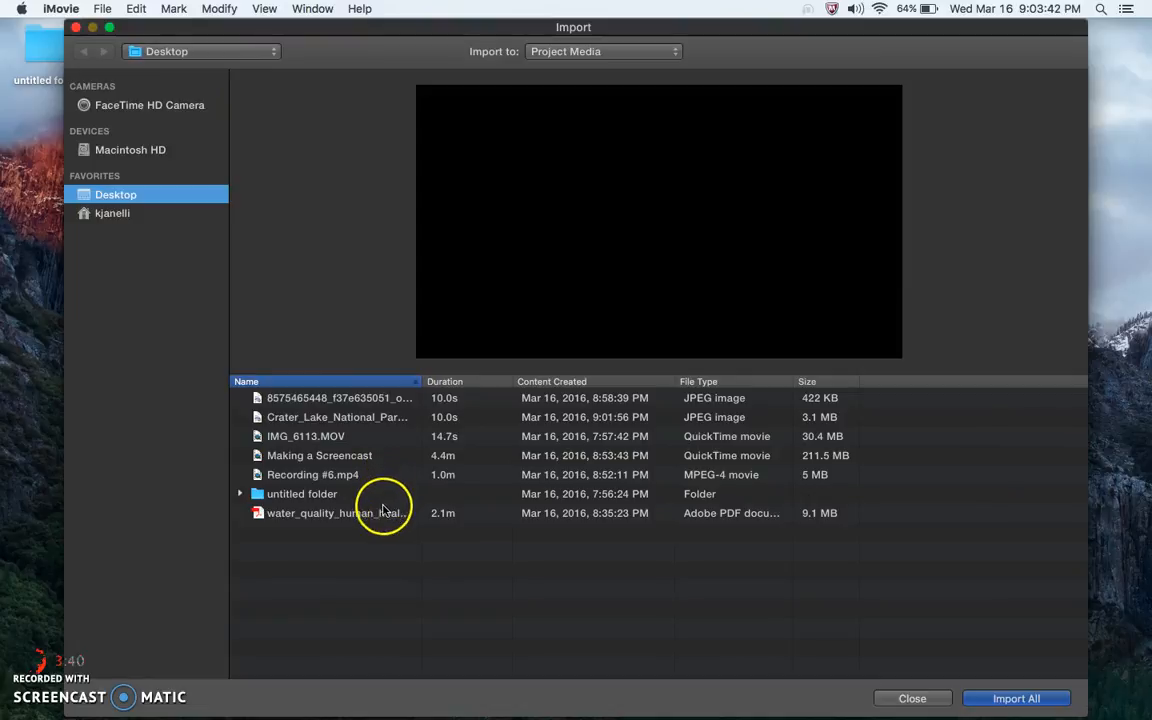
left_click(380, 400)
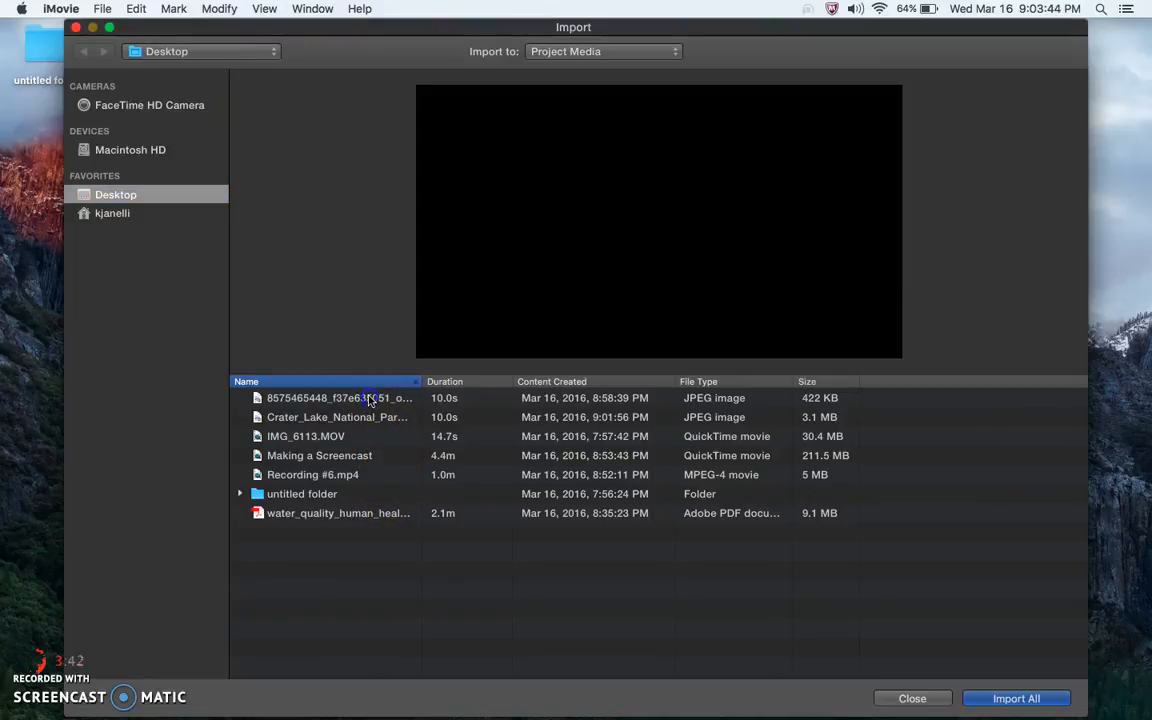
left_click(1012, 699)
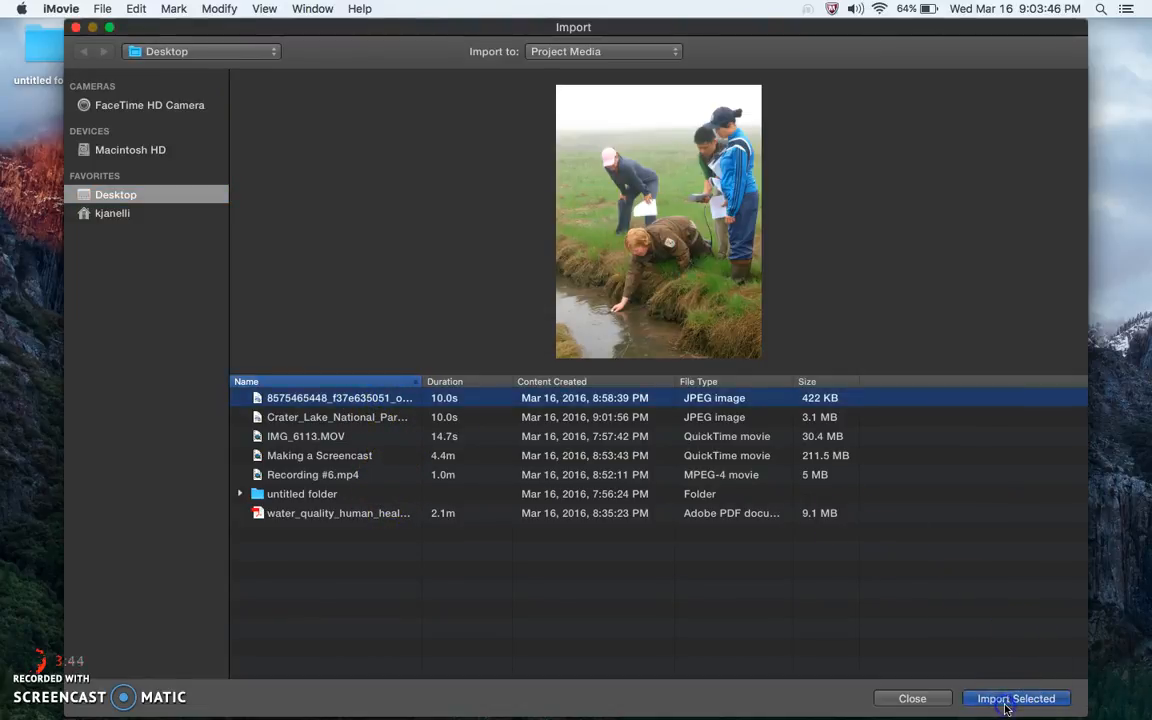
Add a selected portion of the IMG_6113 dog clip to the timeline
scroll(443, 281, "down", 5)
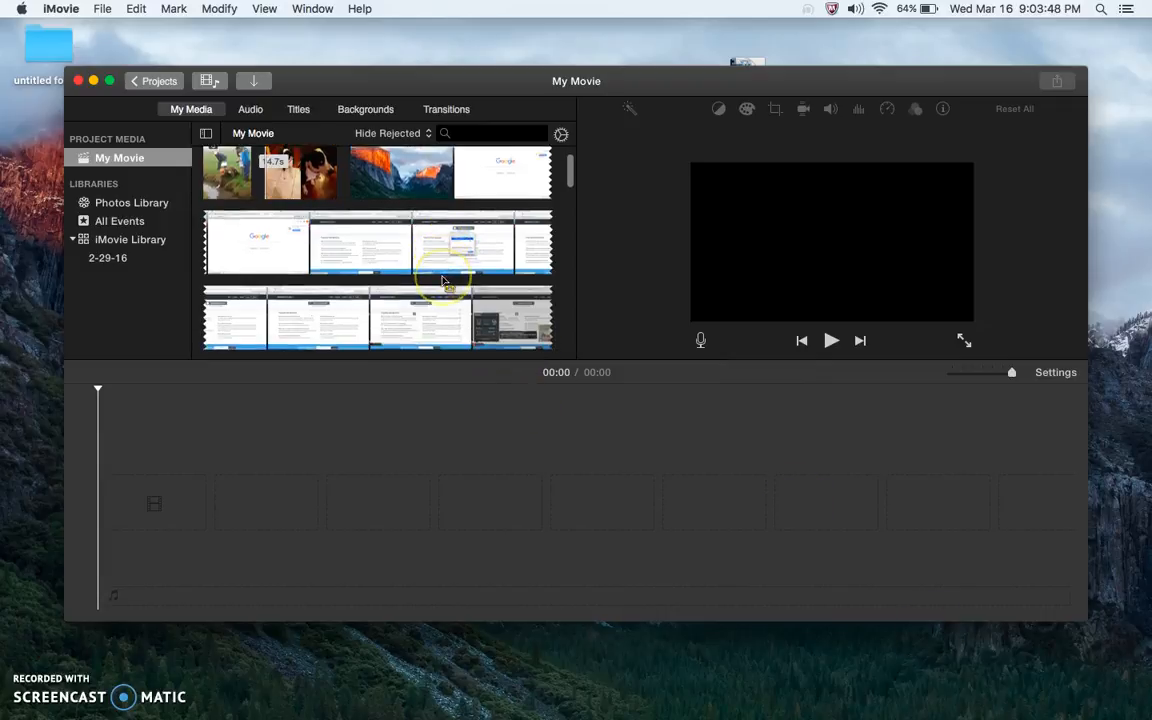
scroll(443, 281, "up", 5)
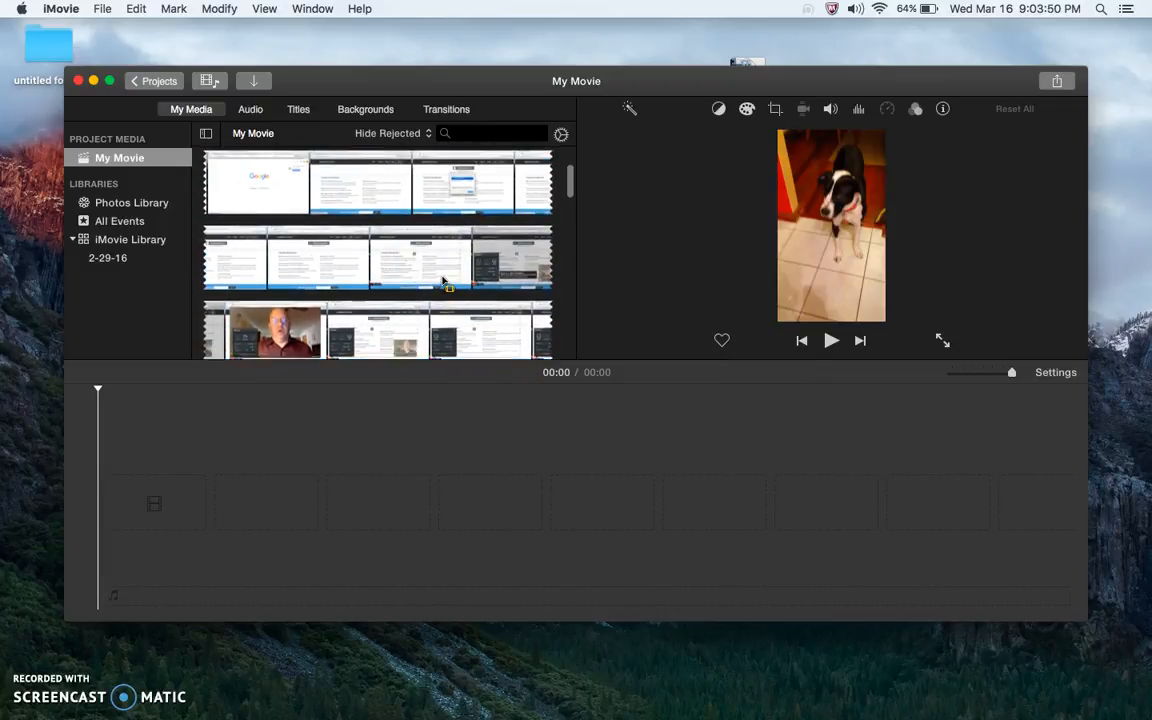
left_click(378, 260)
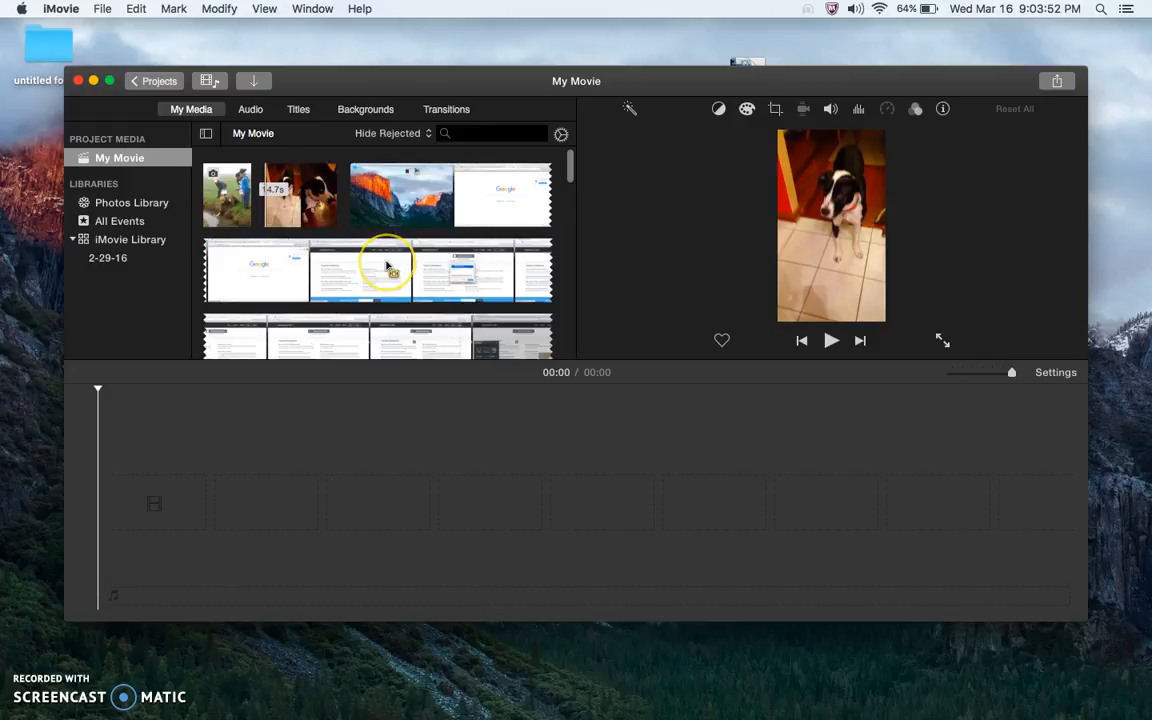
left_click(292, 190)
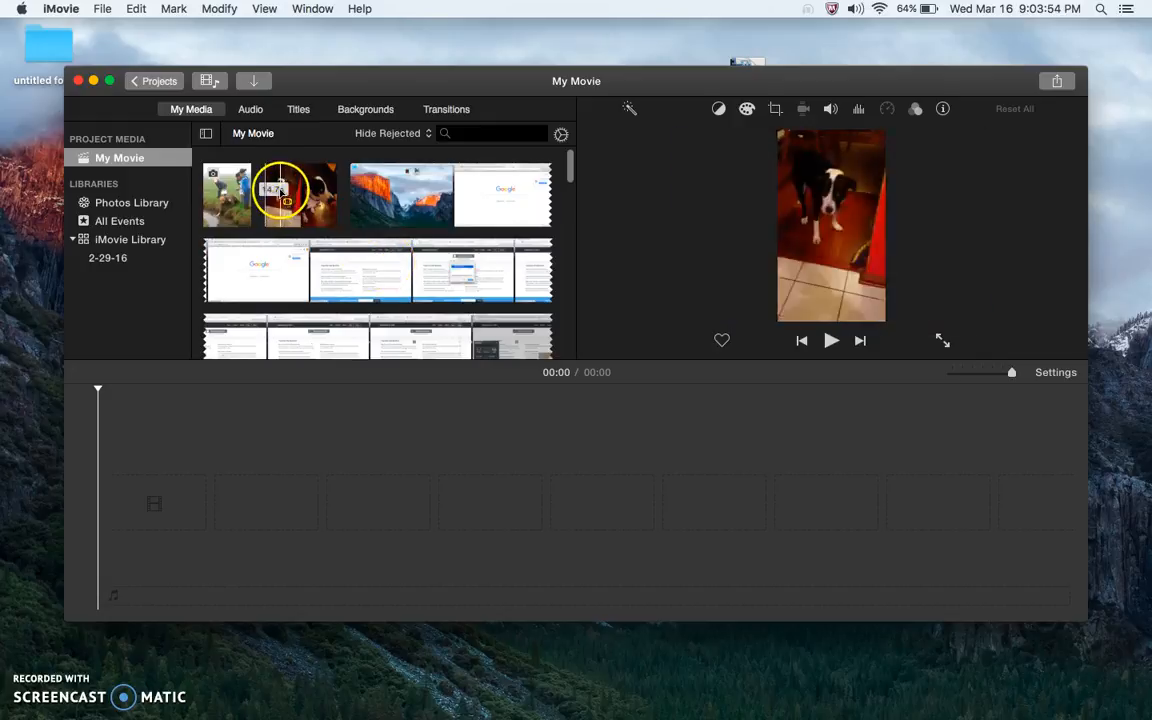
left_click_drag(277, 248, 279, 433)
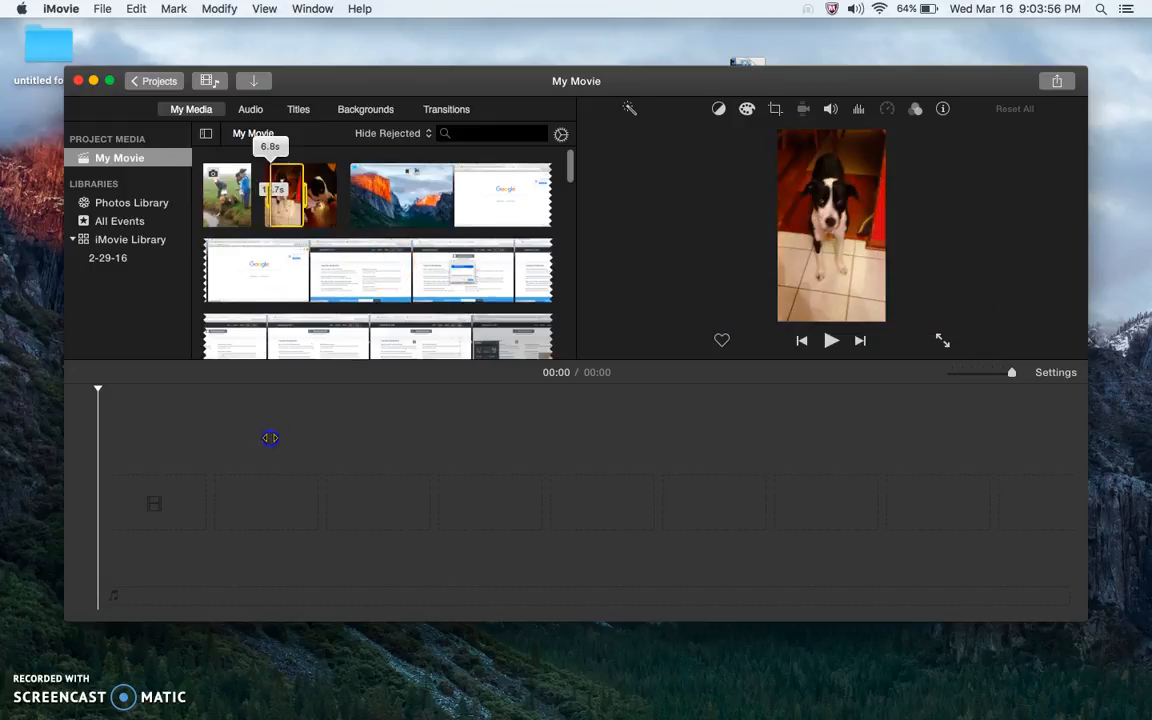
left_click_drag(300, 190, 323, 212)
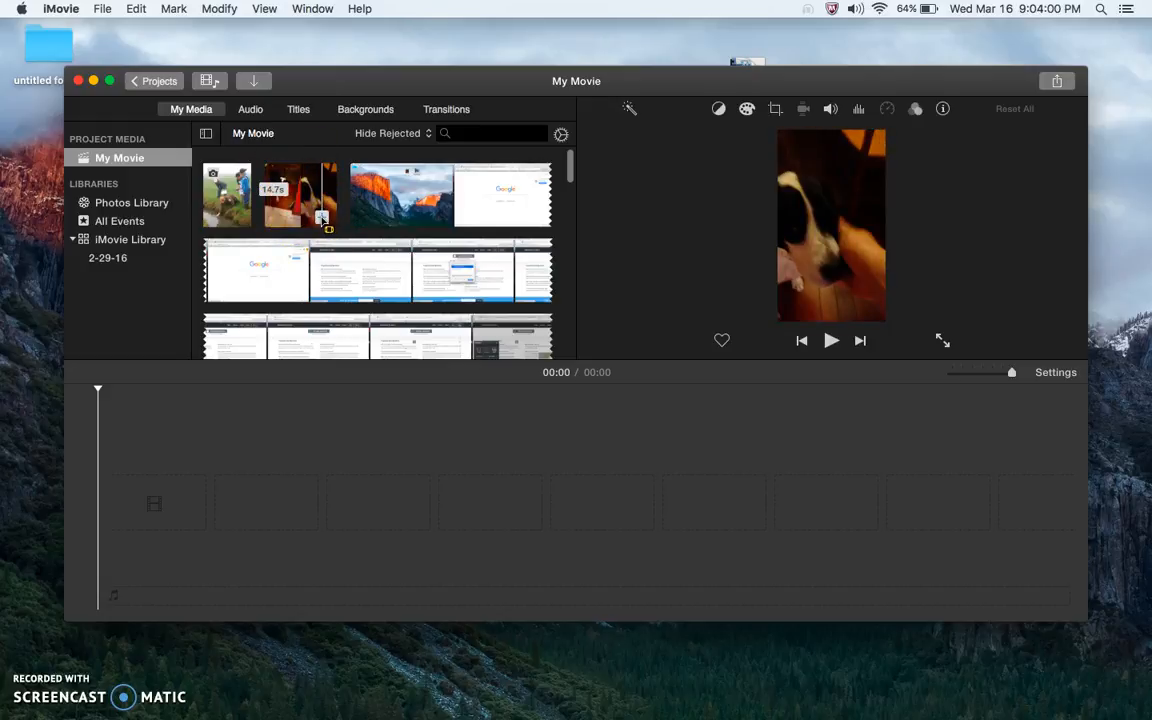
left_click(323, 220)
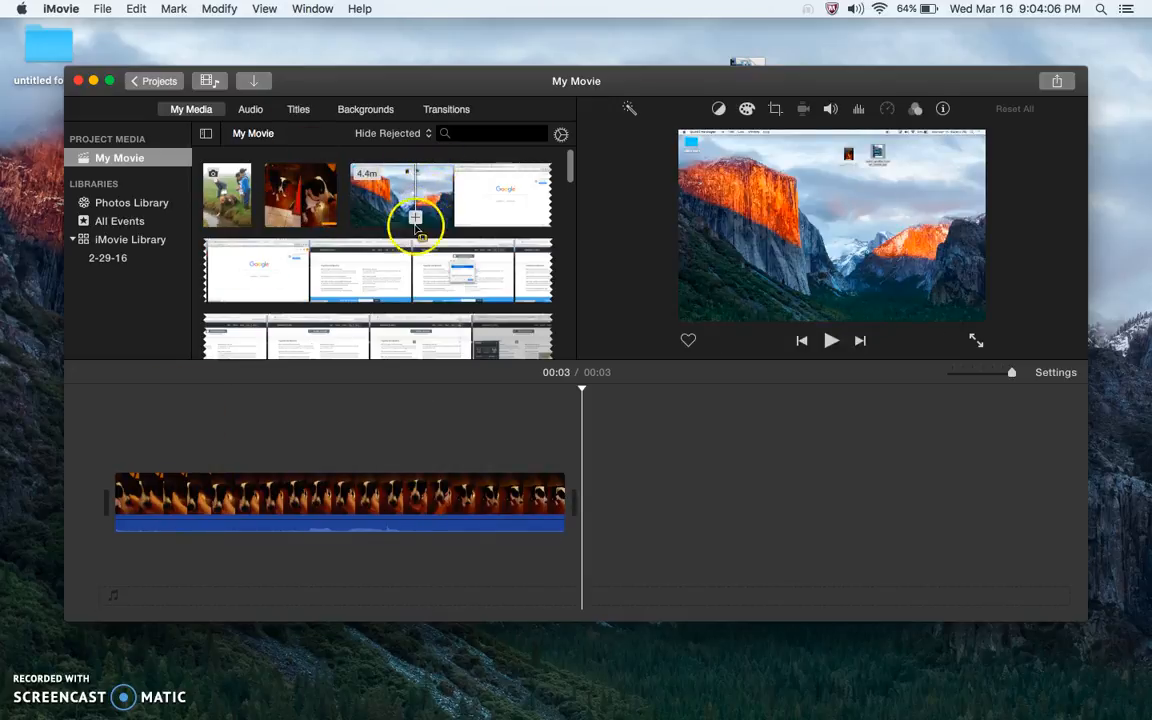
Append the Making a Screencast clip and the water-sampling photo to the timeline after the dog clip
left_click(415, 218)
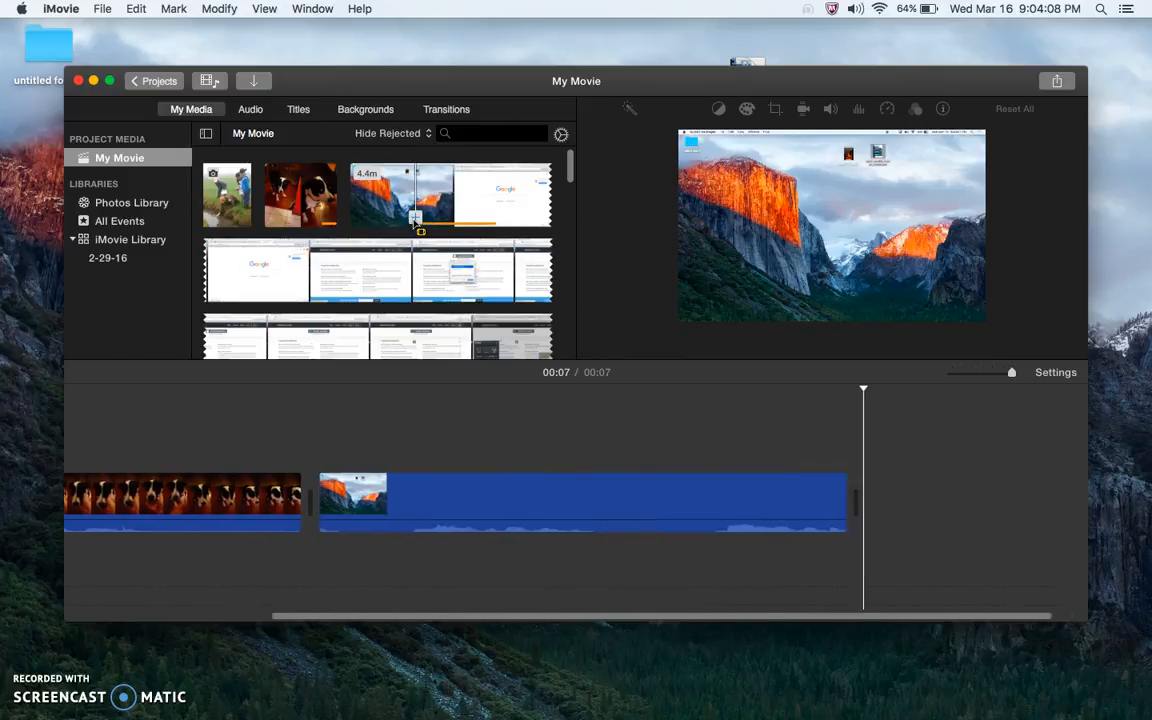
left_click(231, 190)
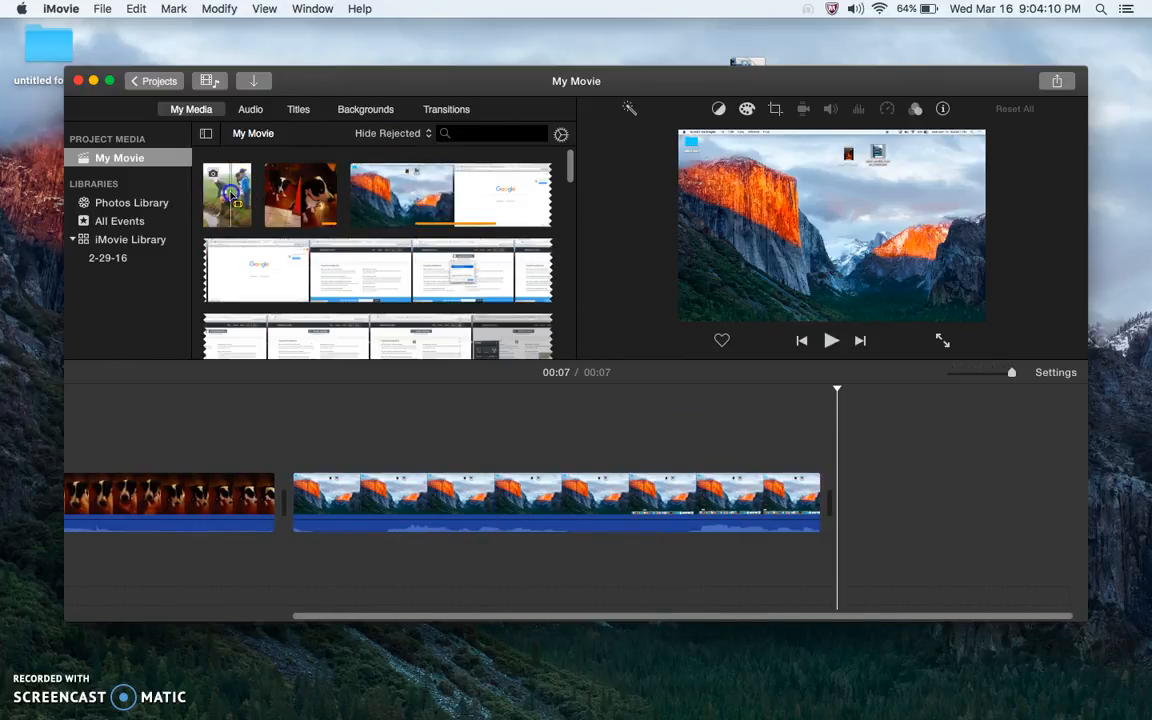
left_click(240, 226)
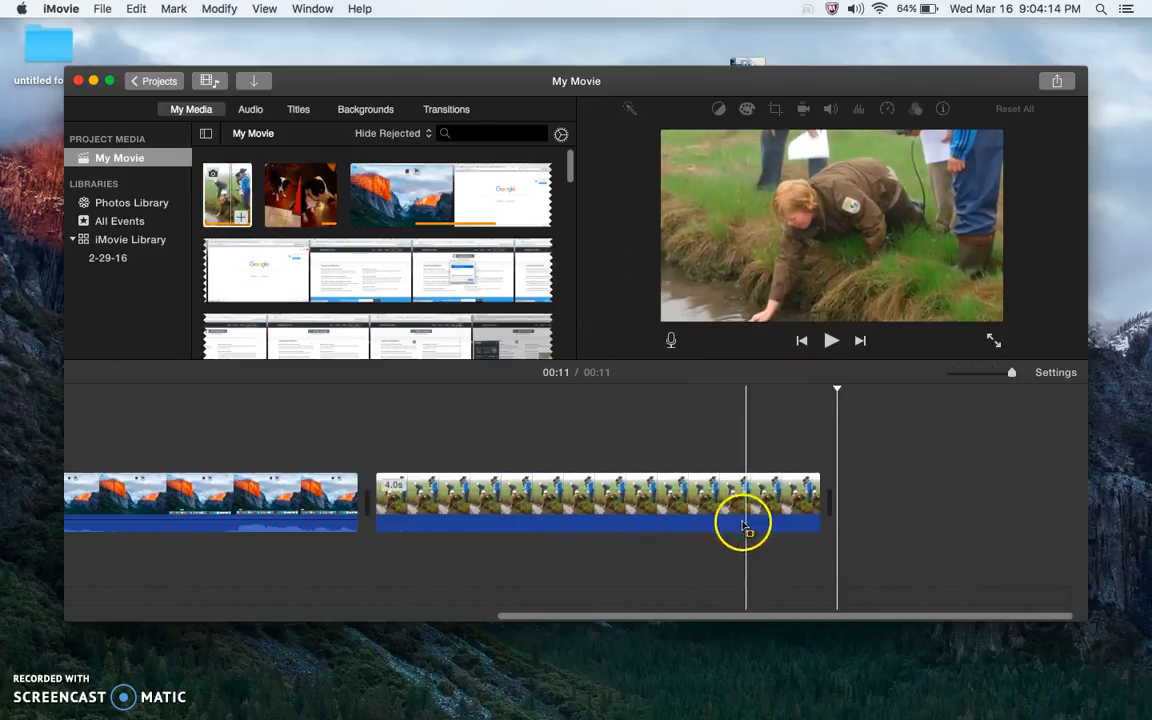
Move the screencast clip so it follows the water-sampling photo in the timeline
mouse_move(1013, 373)
left_mouse_down()
mouse_move(965, 375)
mouse_move(1023, 377)
left_mouse_up()
scroll(375, 518, "left", 10)
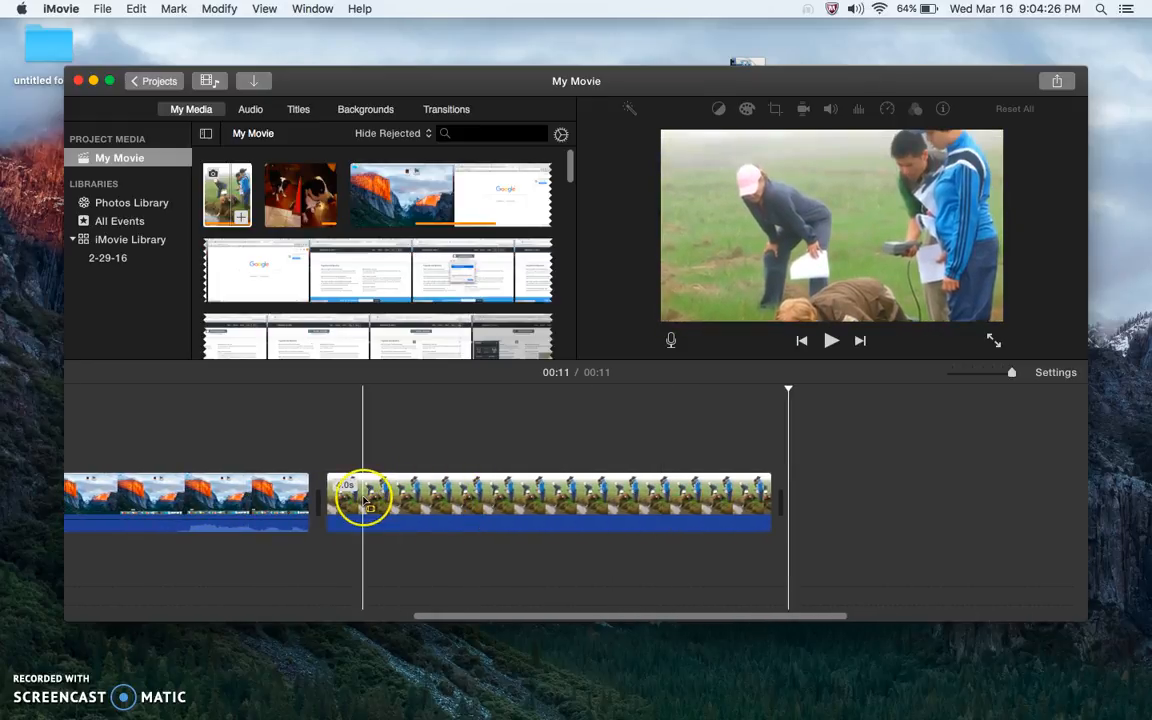
left_click_drag(1011, 374, 971, 373)
left_click(231, 496)
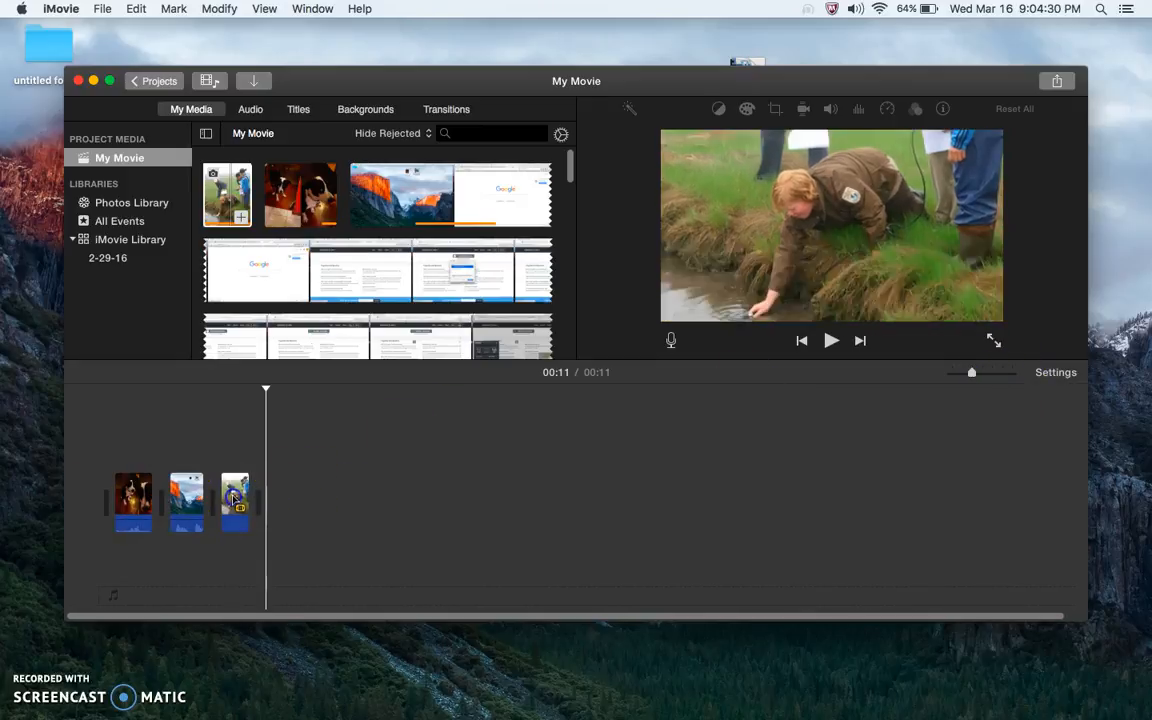
left_click(169, 503)
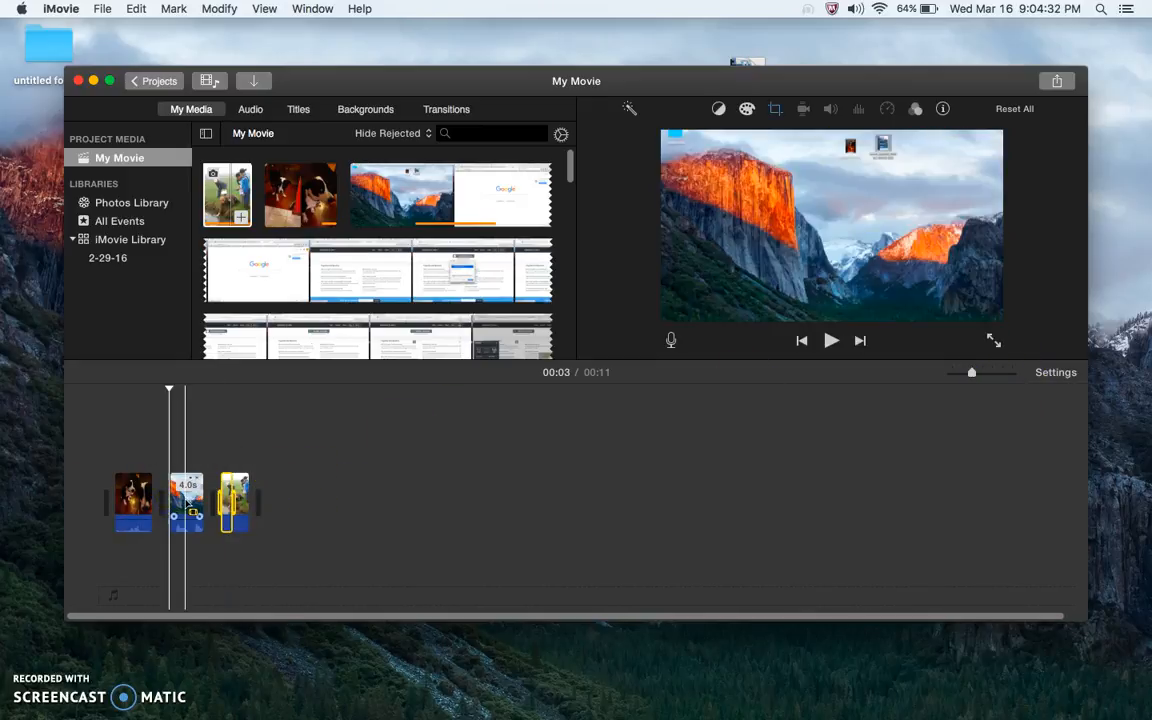
left_click(186, 498)
double_click(186, 496)
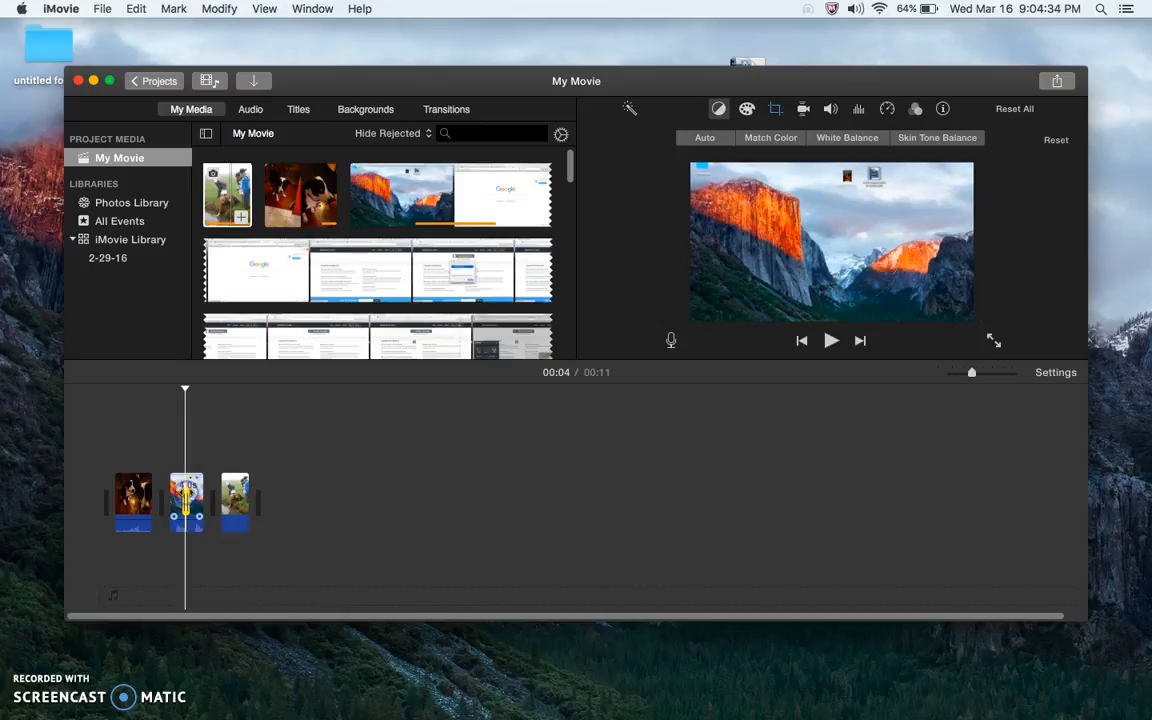
left_click(195, 486)
left_click_drag(200, 478, 280, 500)
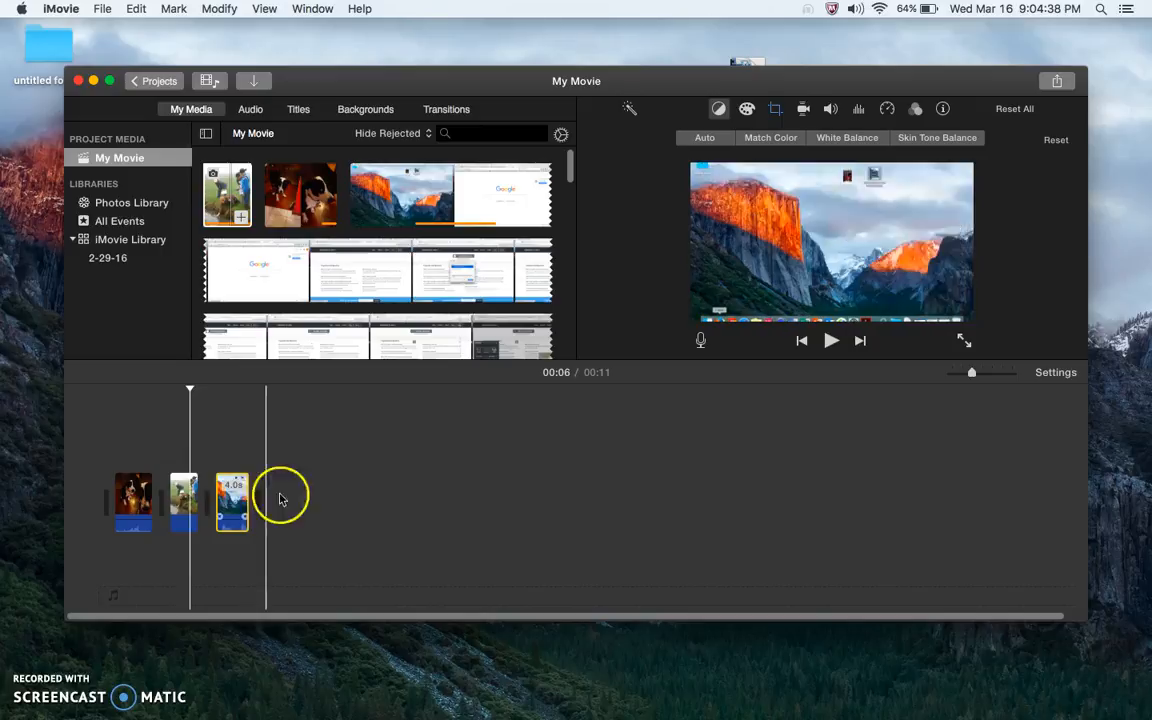
Play the movie from the beginning to review the clip order
left_click_drag(968, 373, 993, 375)
scroll(278, 480, "left", 4)
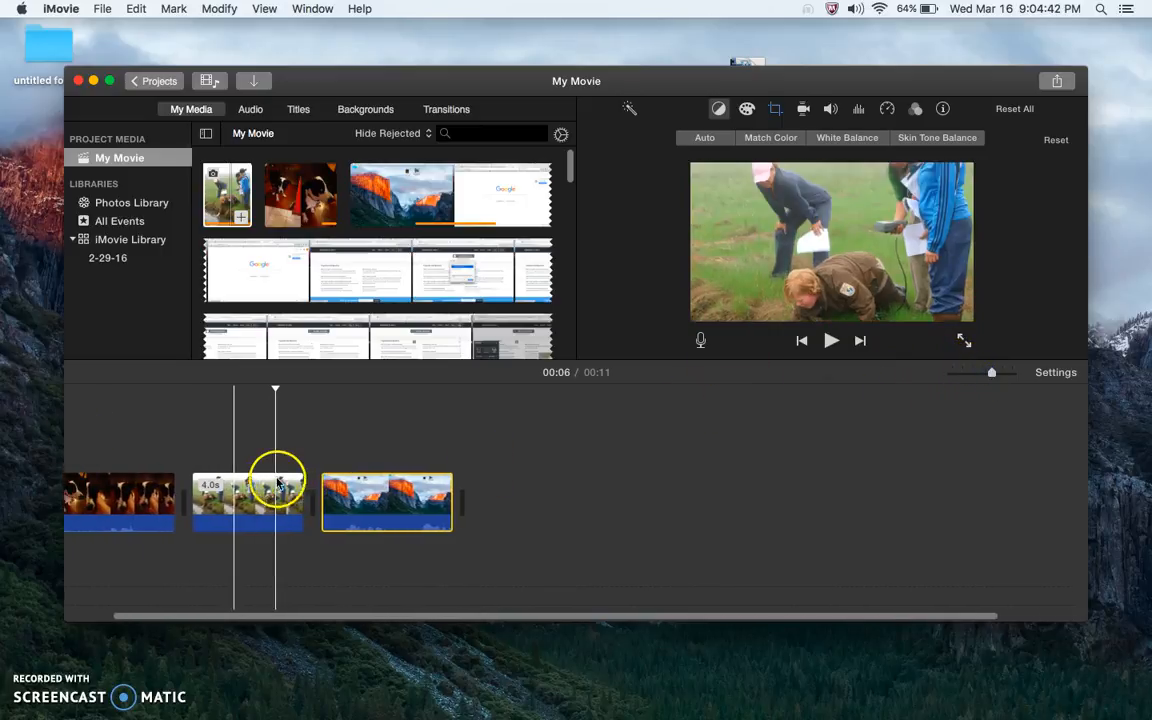
scroll(230, 470, "left", 3)
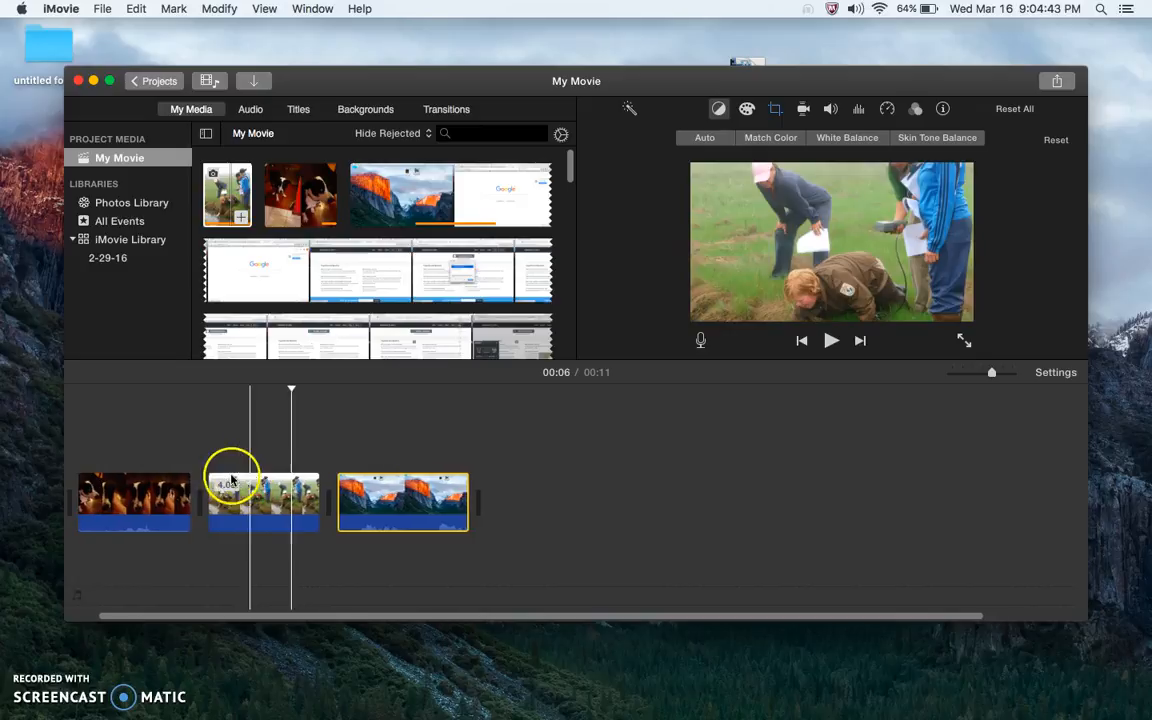
left_click(100, 447)
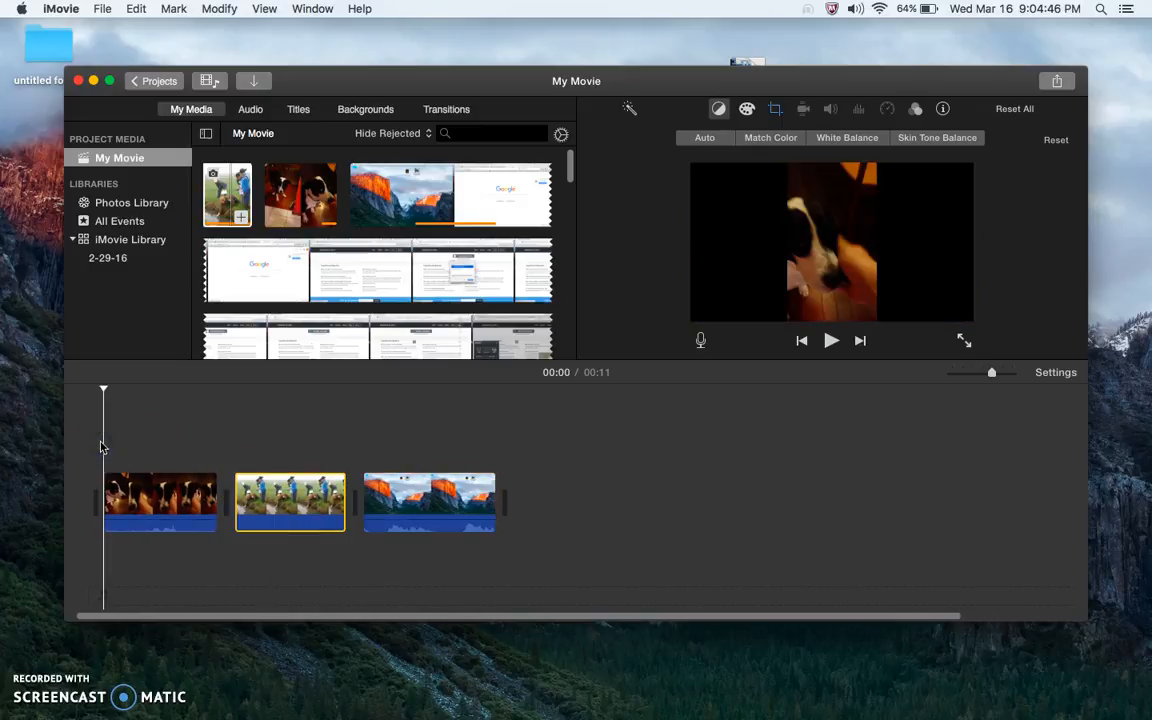
key("space")
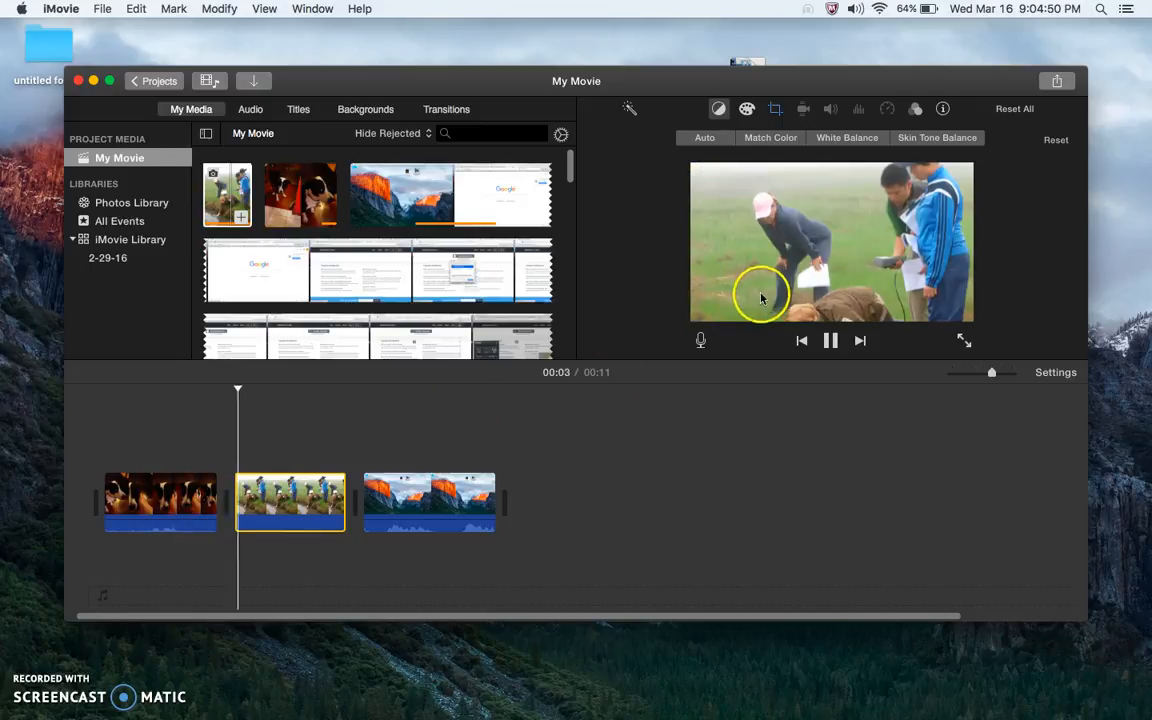
left_click(488, 455)
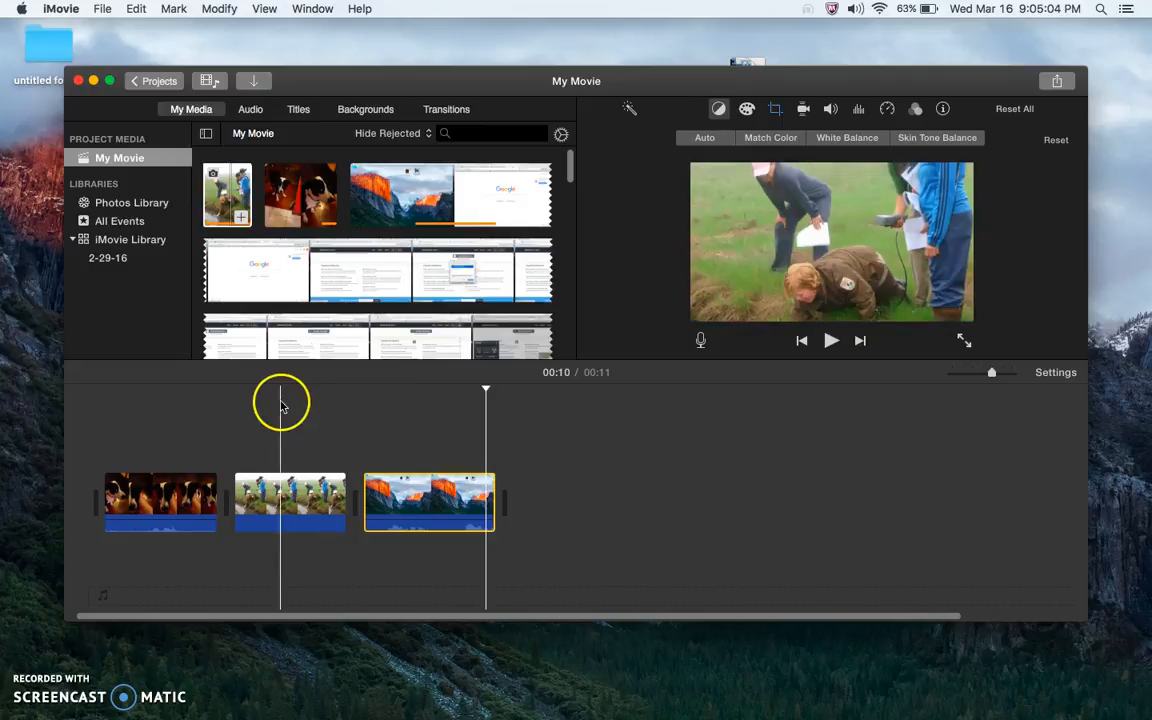
Insert a Gravity title between the dog clip and the water-sampling photo
left_click(298, 109)
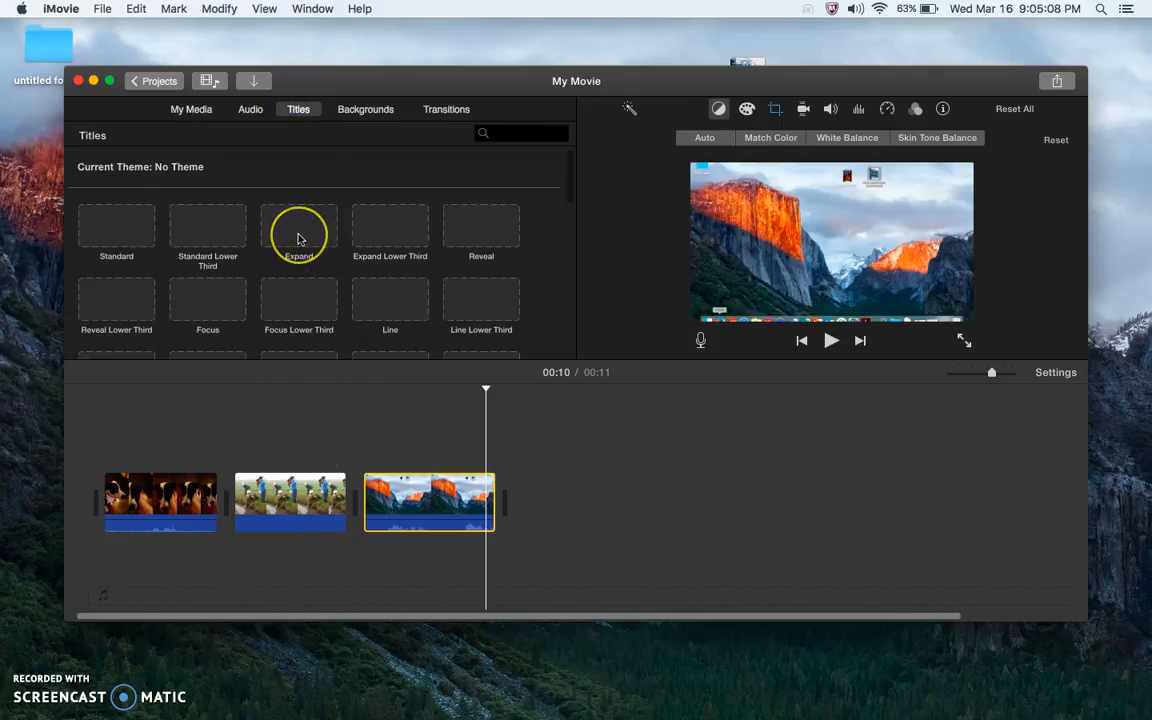
left_click(297, 238)
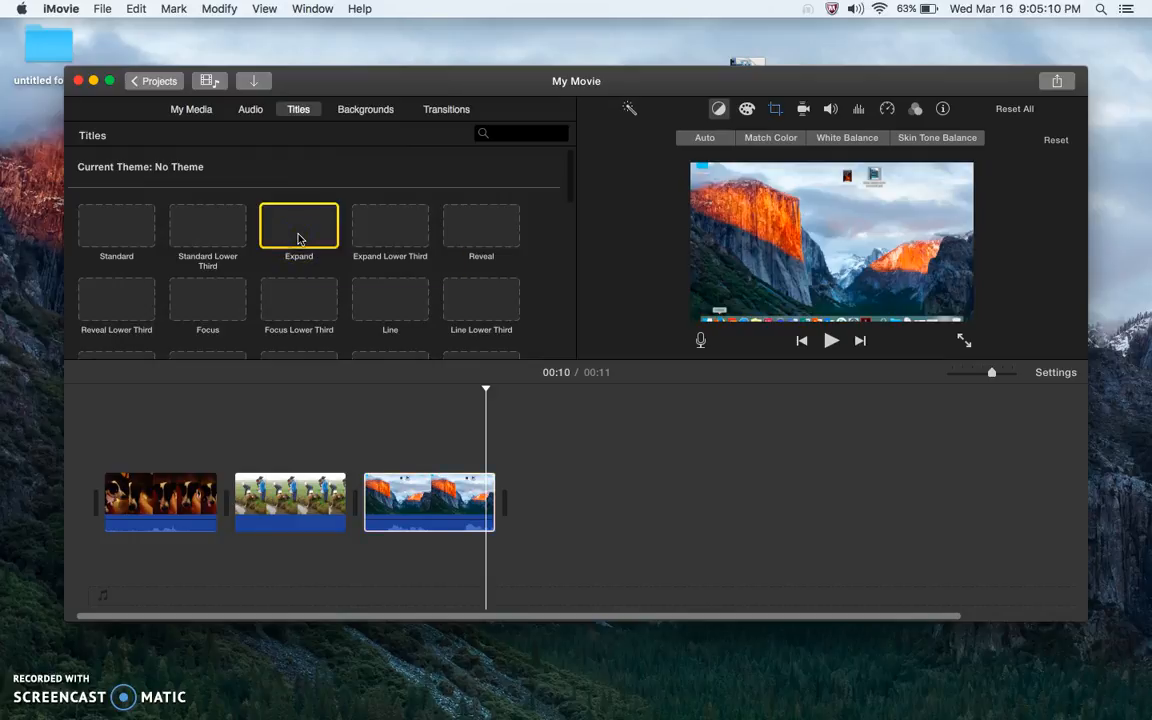
scroll(297, 238, "down", 2)
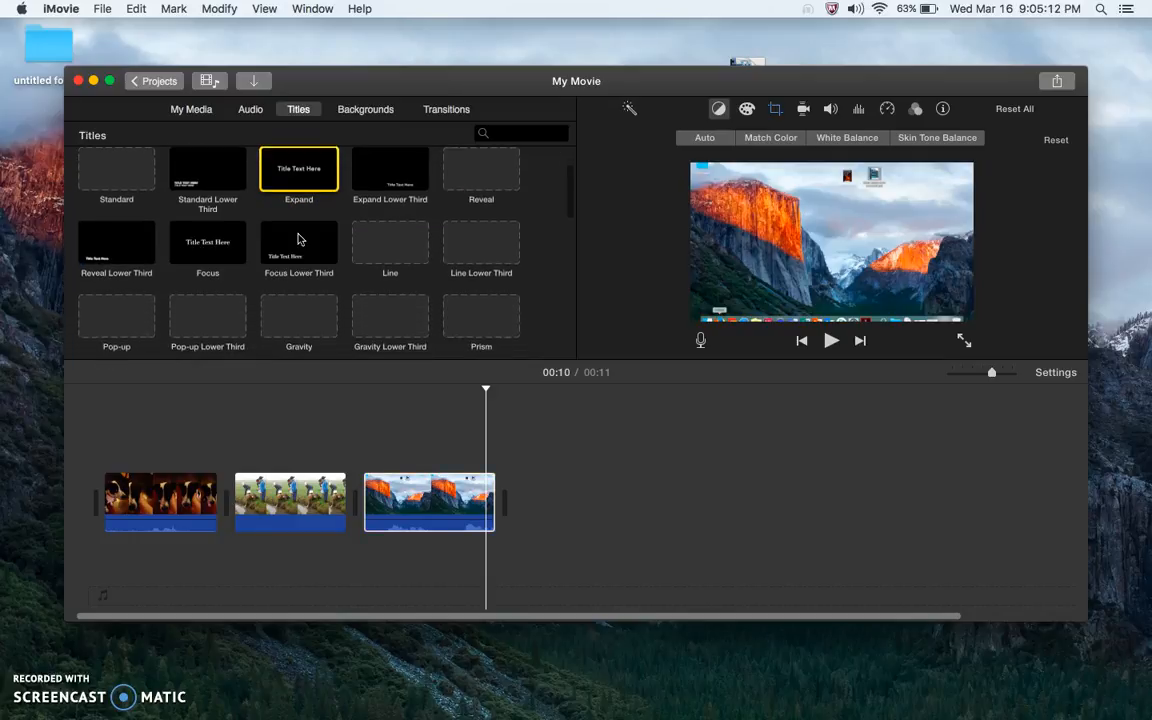
scroll(297, 238, "down", 1)
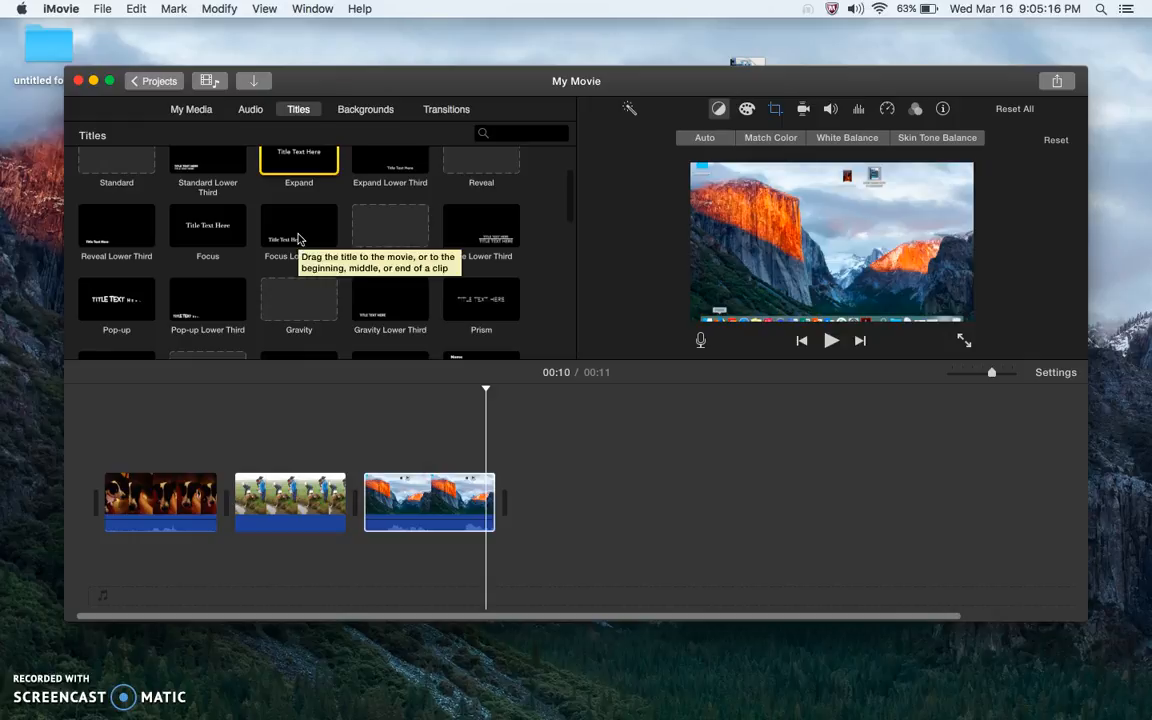
scroll(297, 238, "down", 3)
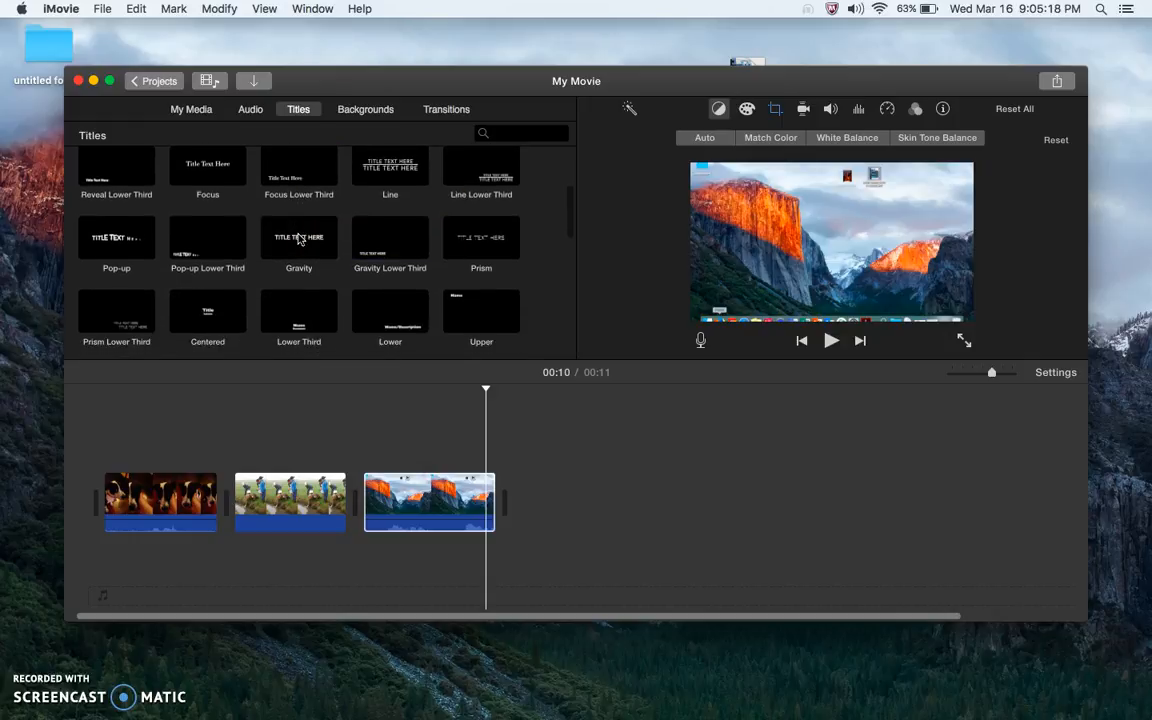
left_click_drag(297, 238, 231, 497)
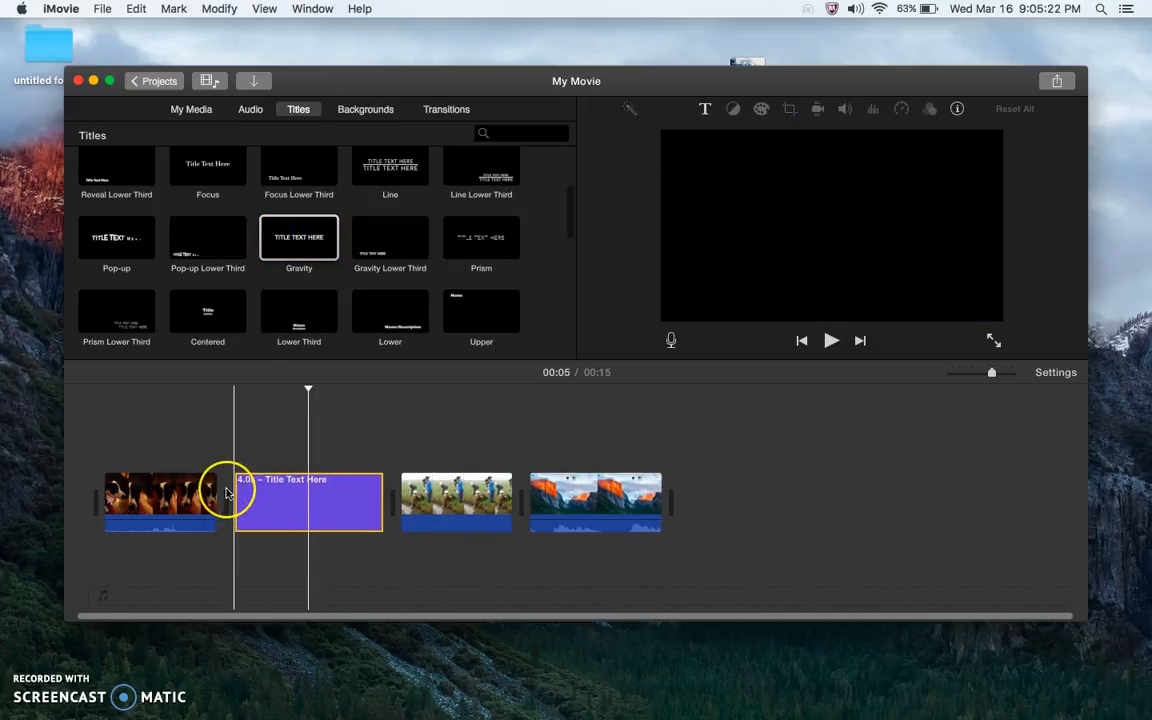
Set the Gravity title's text to TITLE and preview it from its start
key("BackSpace")
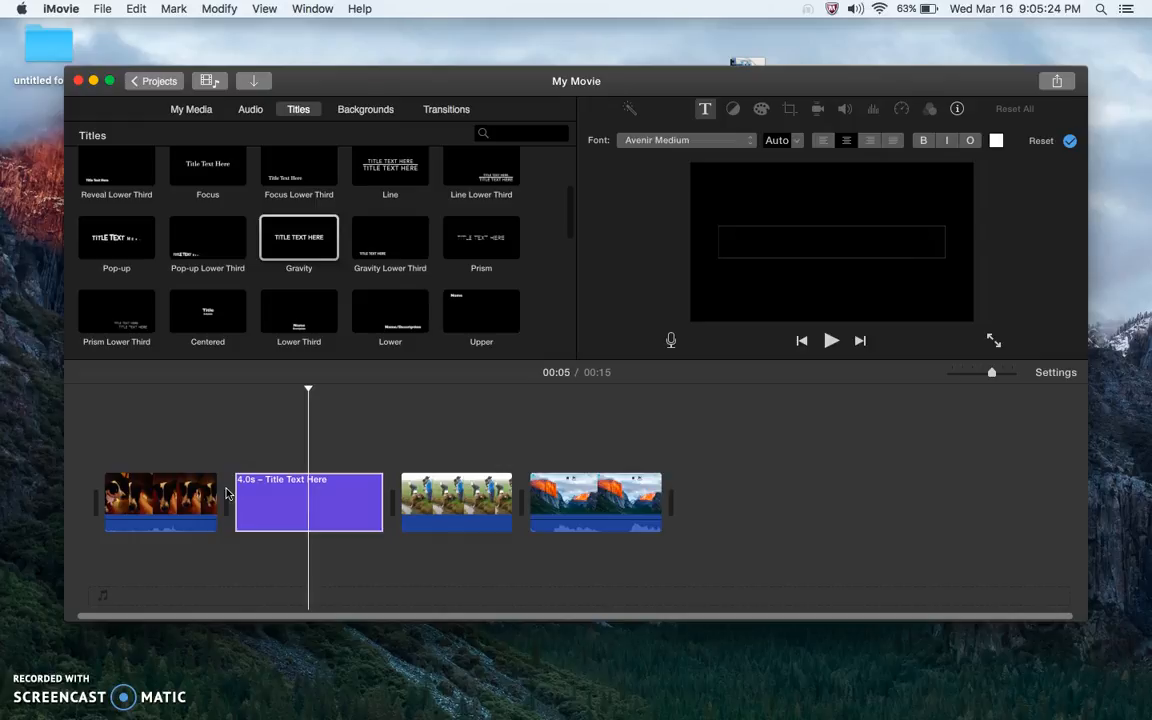
left_click(325, 496)
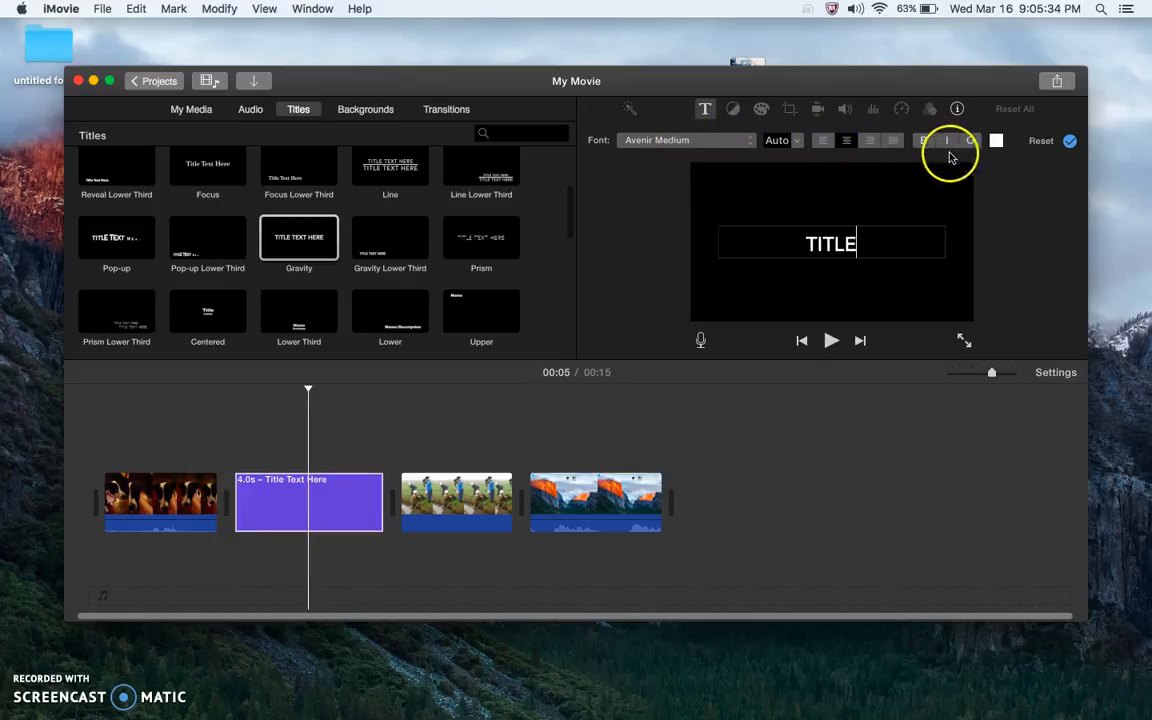
left_click(366, 426)
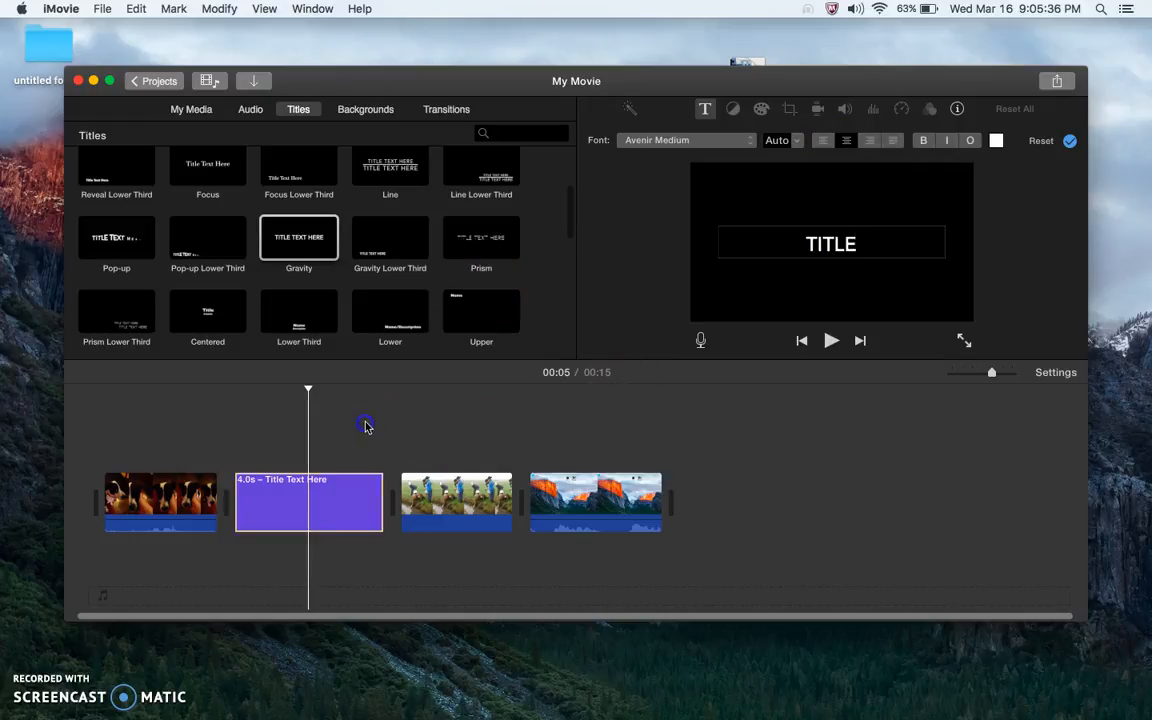
left_click(232, 452)
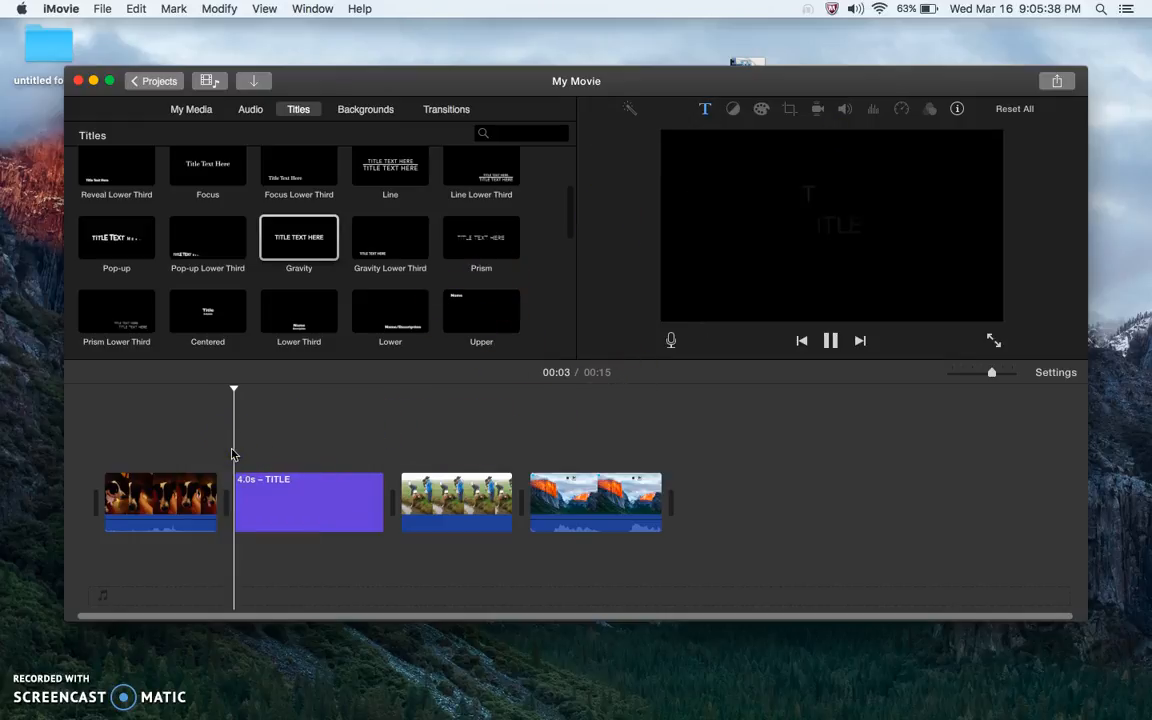
key("space")
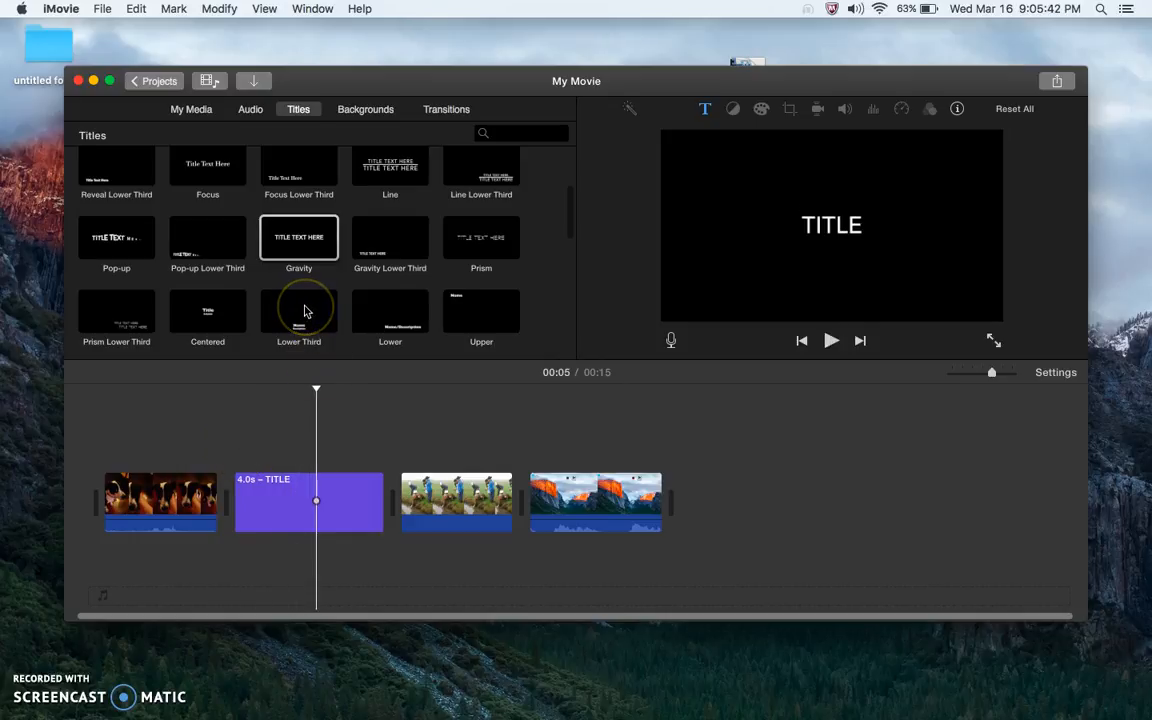
Add a Lower Third title over the dog clip at the start of the movie
left_click_drag(303, 313, 158, 499)
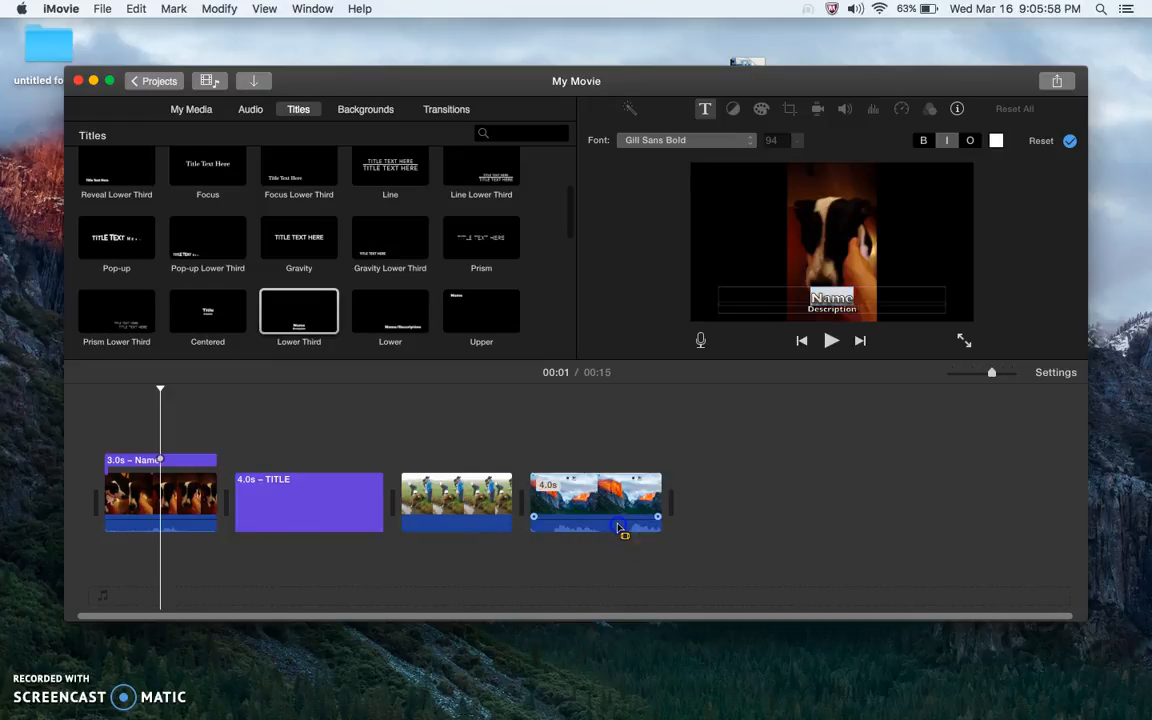
Detach the audio from the screencast clip at the end of the movie
left_click(473, 532)
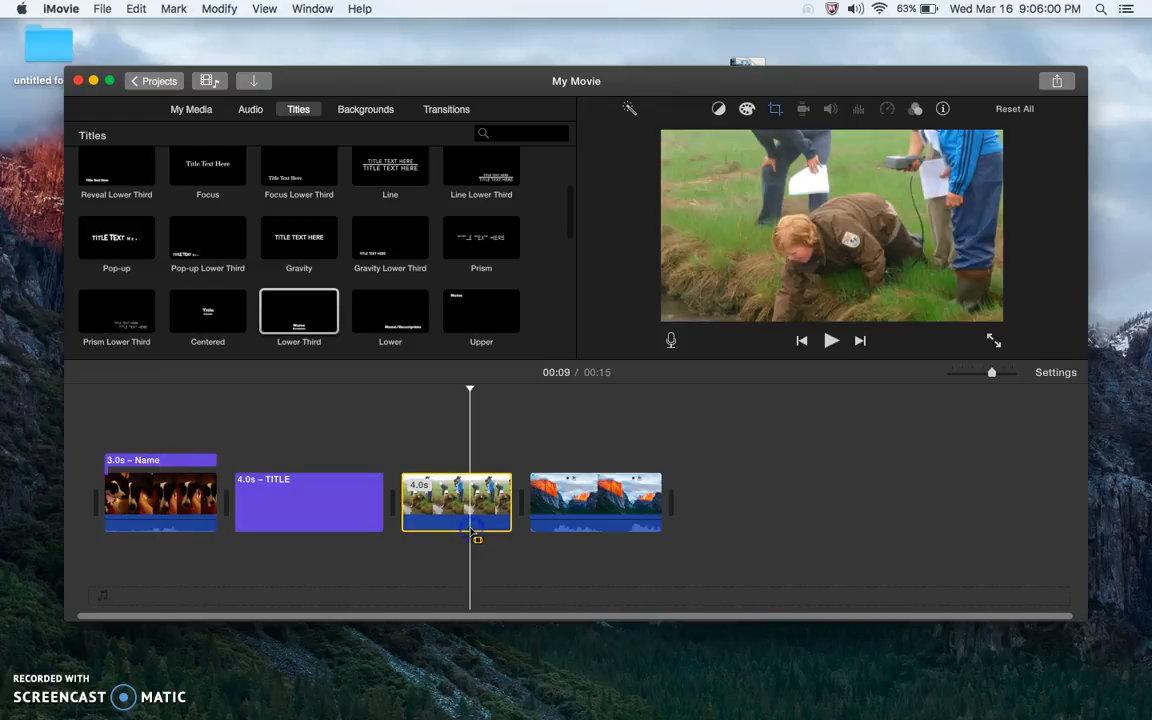
left_click(562, 528)
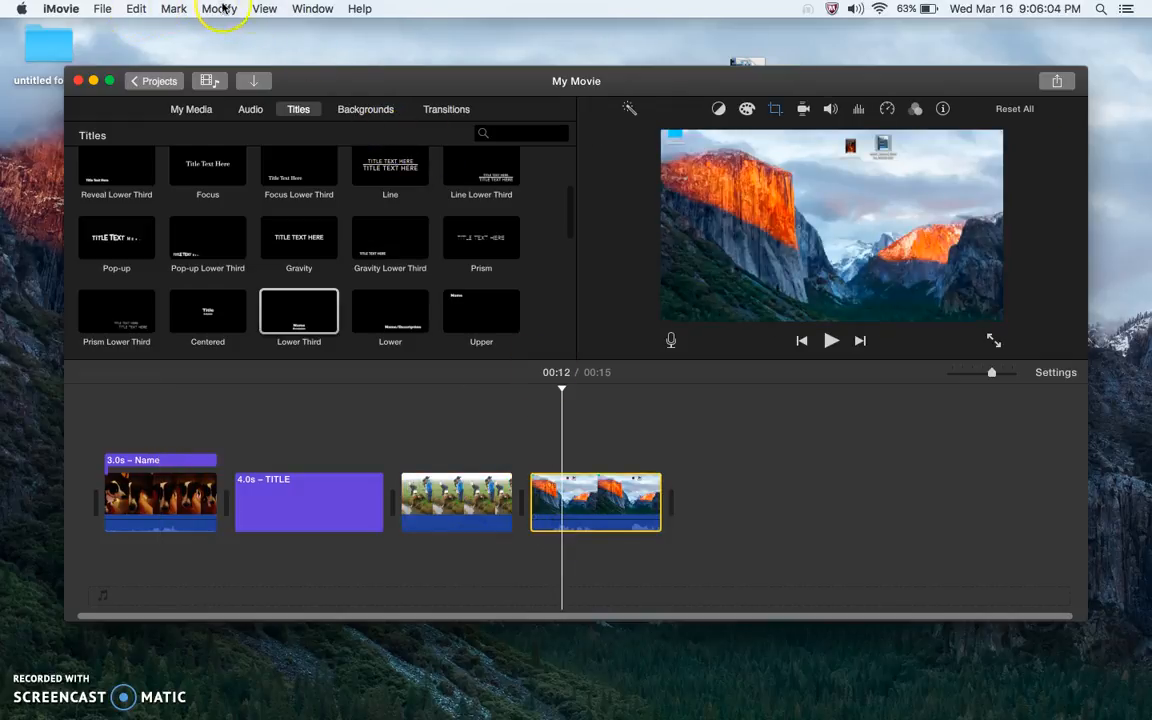
left_click(266, 9)
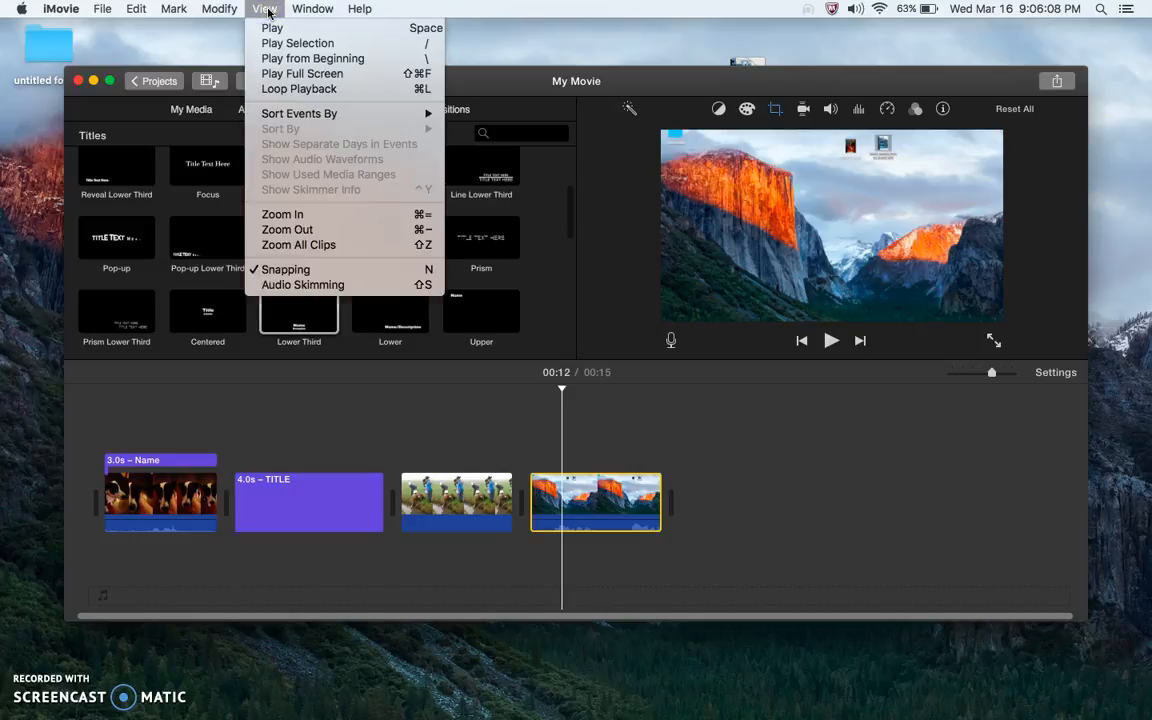
left_click(226, 10)
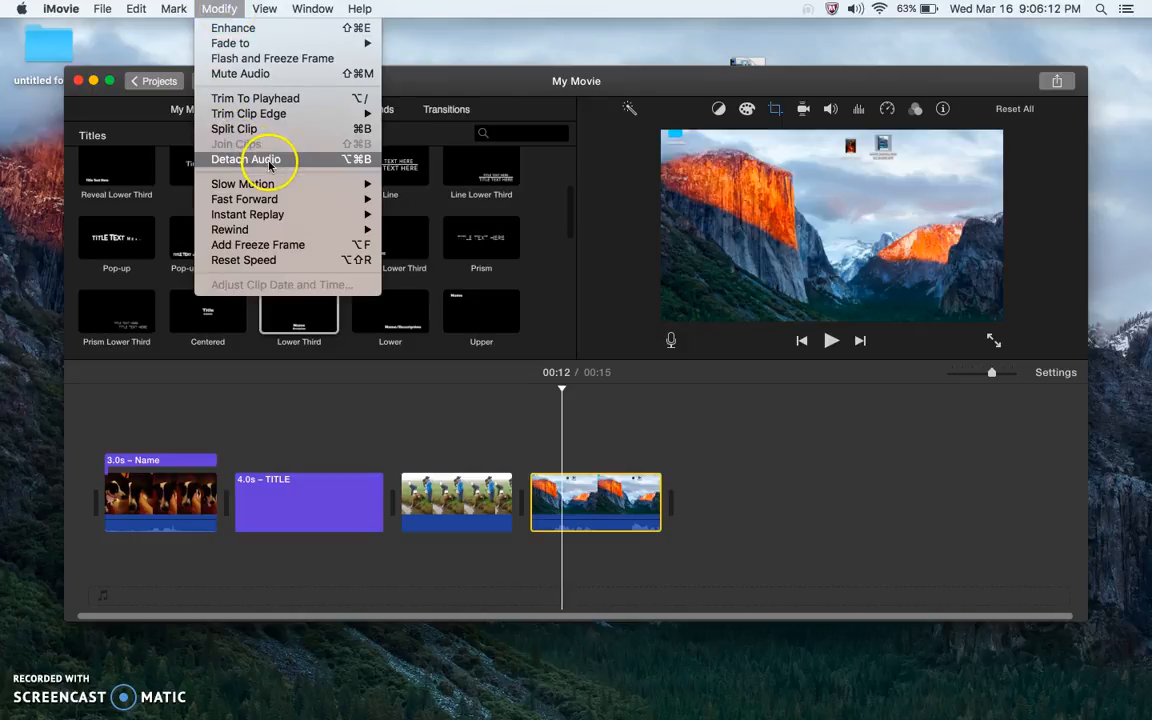
left_click(302, 165)
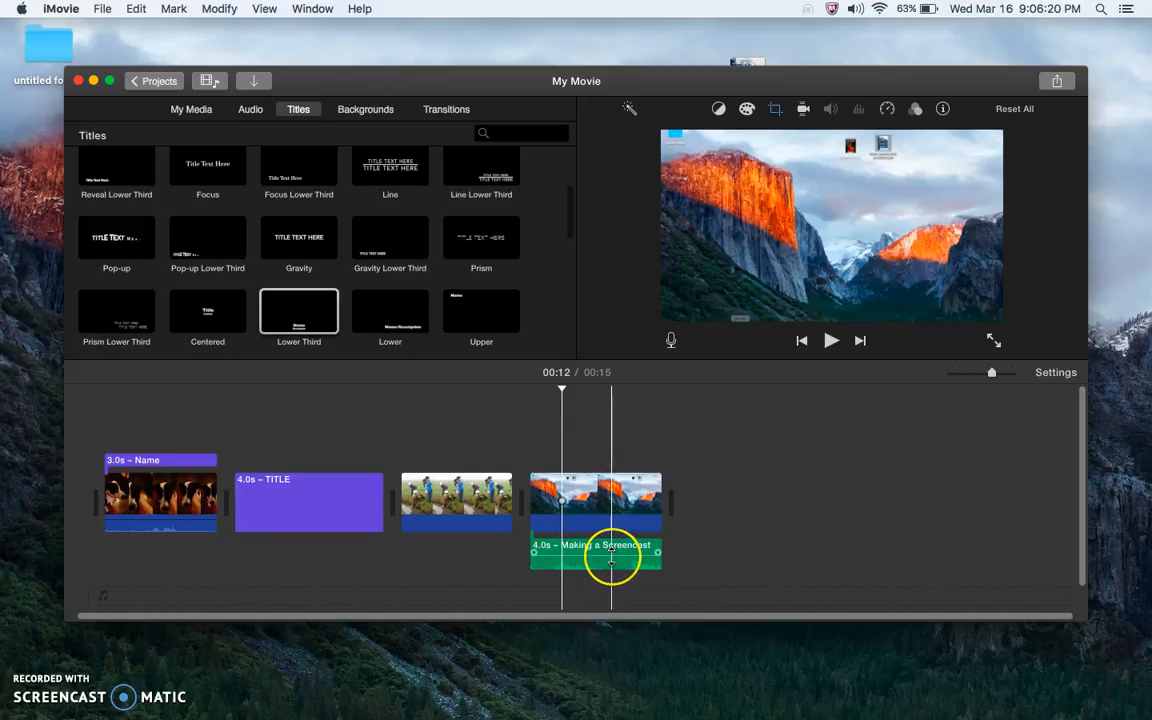
Trim the detached Making a Screencast audio to about 2.6 s and the screencast video clip to about 3.1 s
left_click_drag(610, 555, 607, 553)
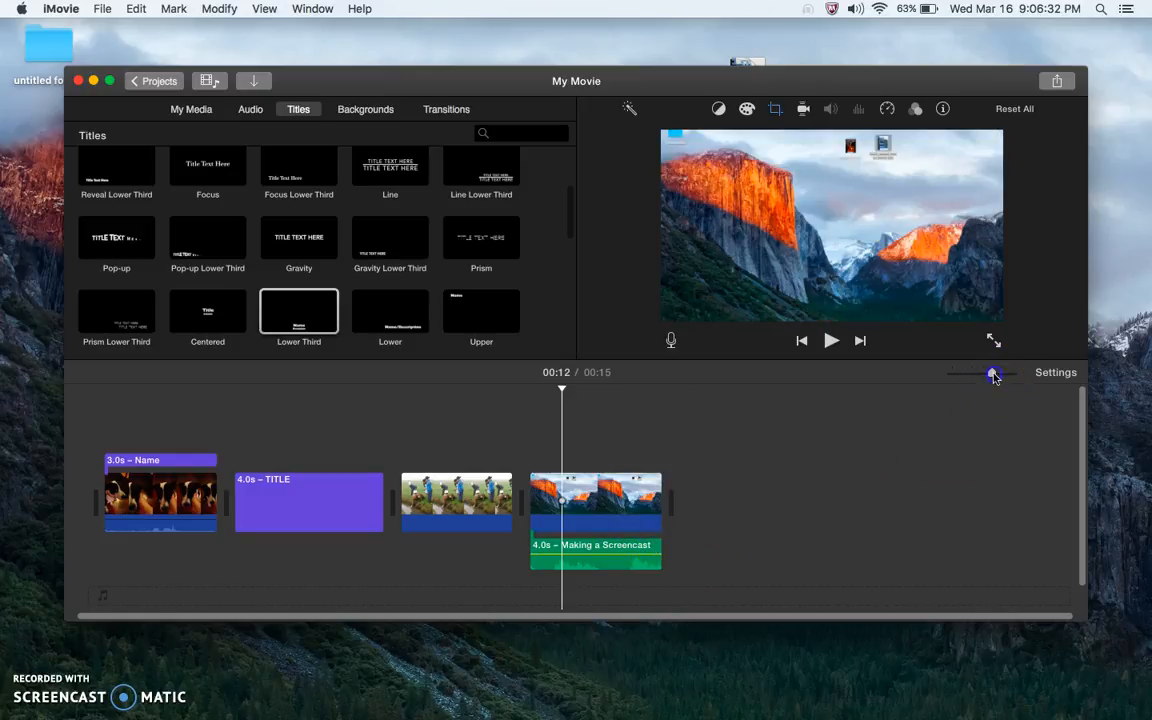
left_click_drag(998, 377, 1044, 374)
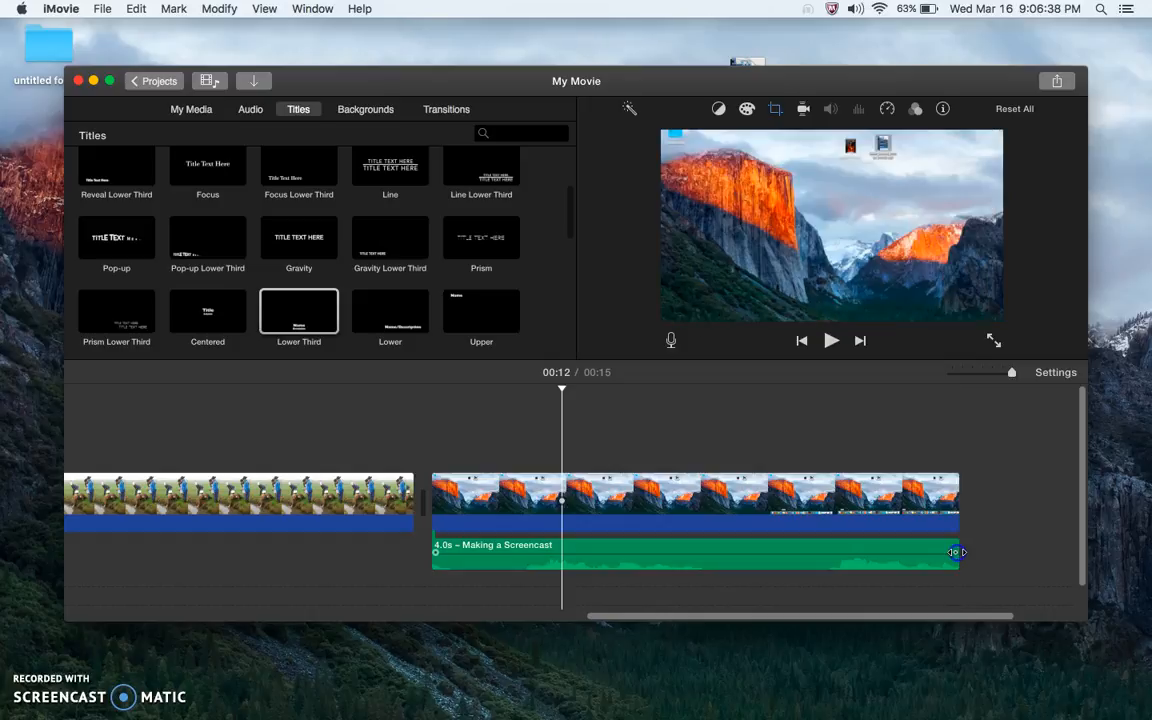
left_click_drag(957, 559, 805, 566)
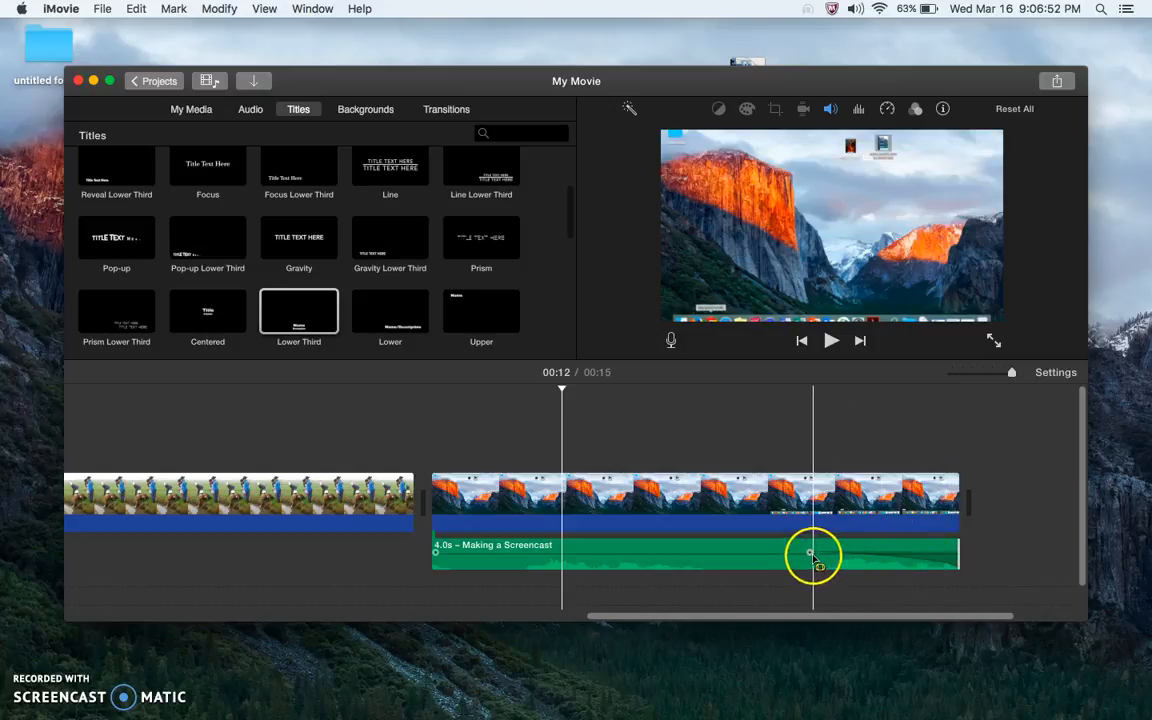
left_click_drag(810, 553, 775, 553)
left_click(922, 495)
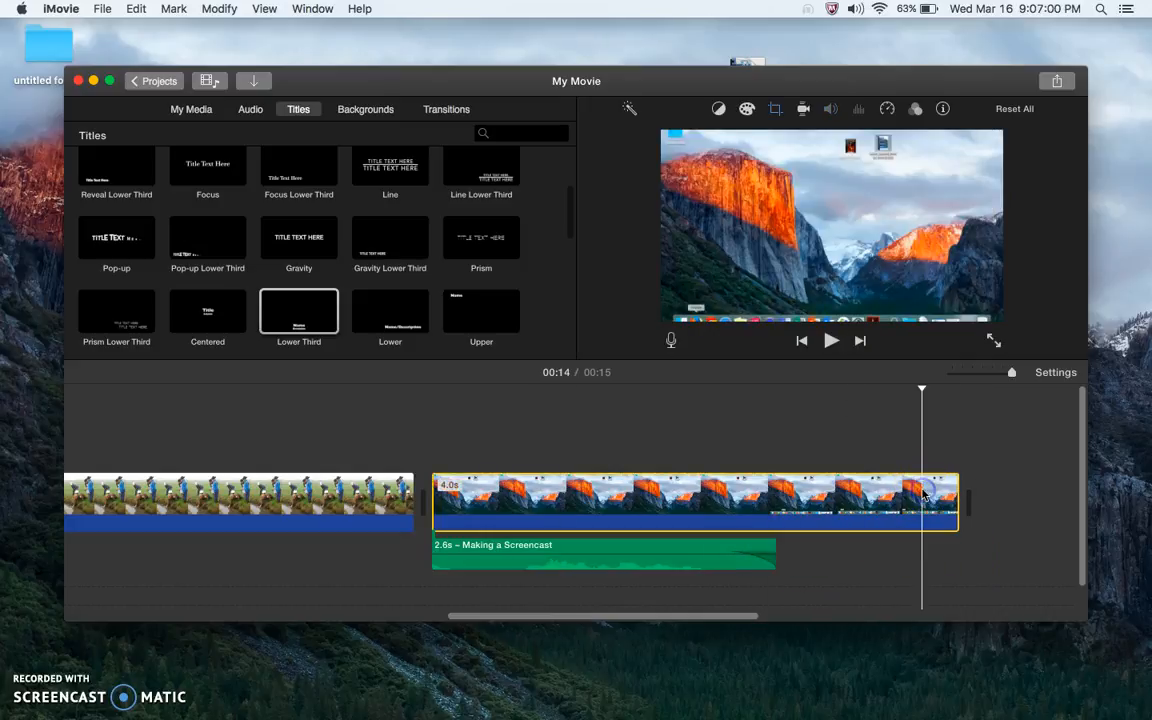
left_click_drag(958, 501, 843, 501)
Split the screencast video clip at the playhead at 00:13
left_click(720, 496)
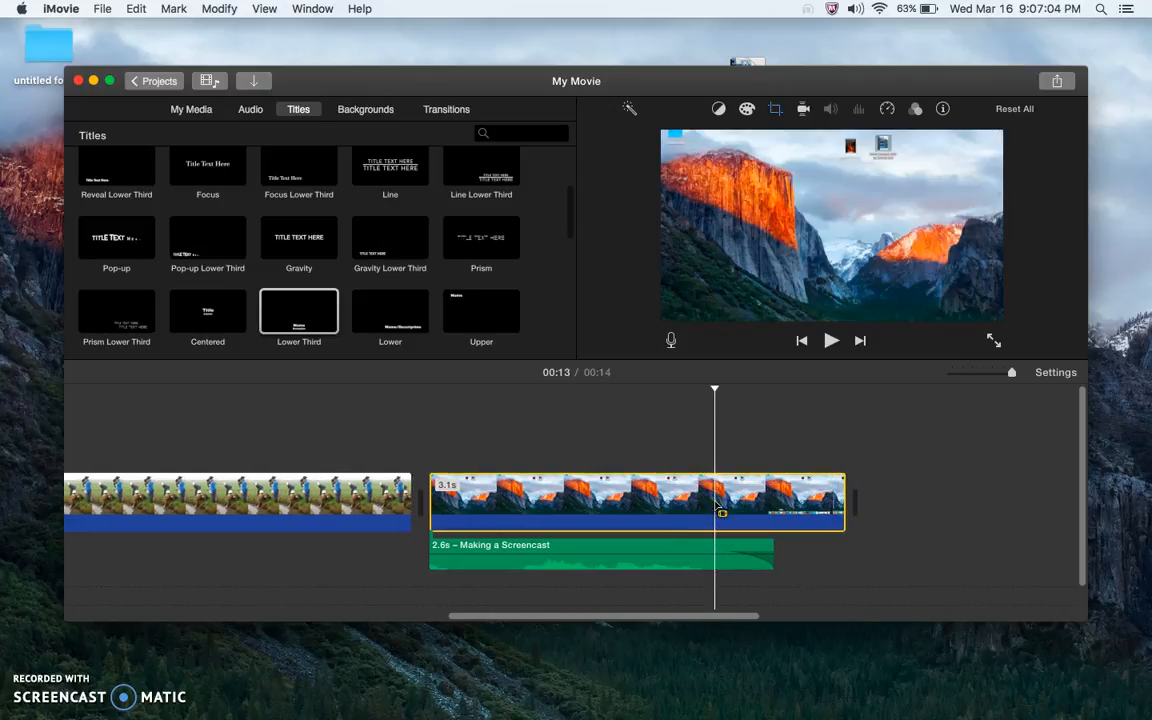
left_click(134, 9)
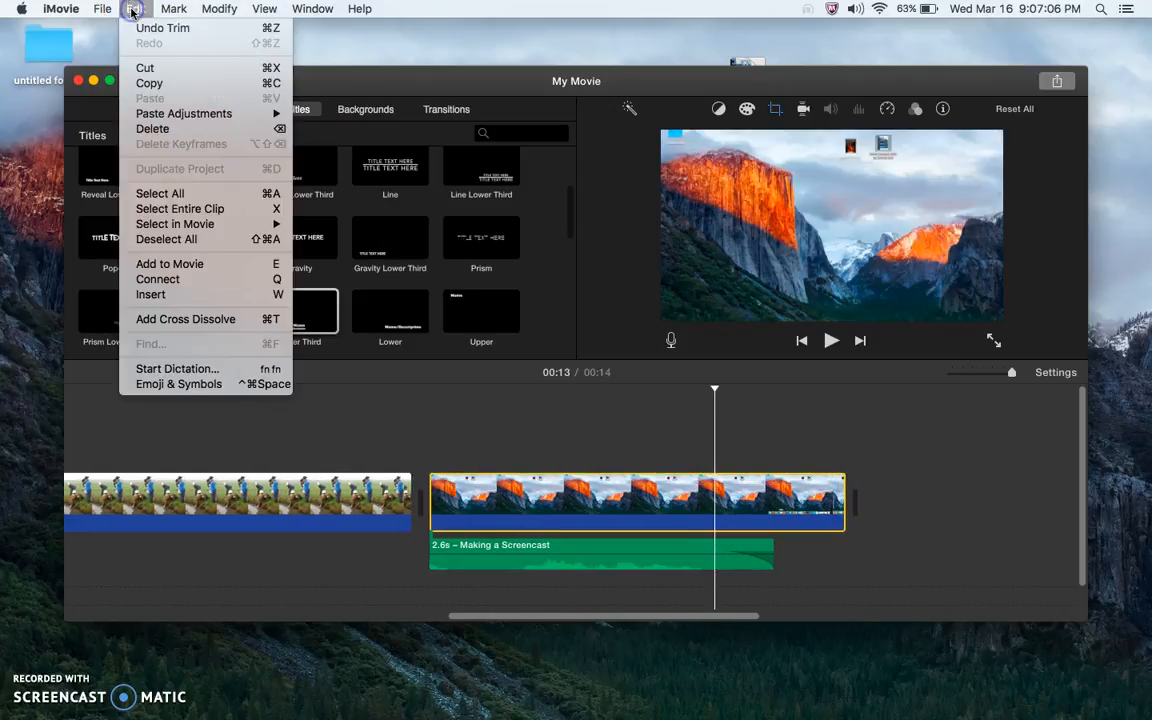
mouse_move(214, 14)
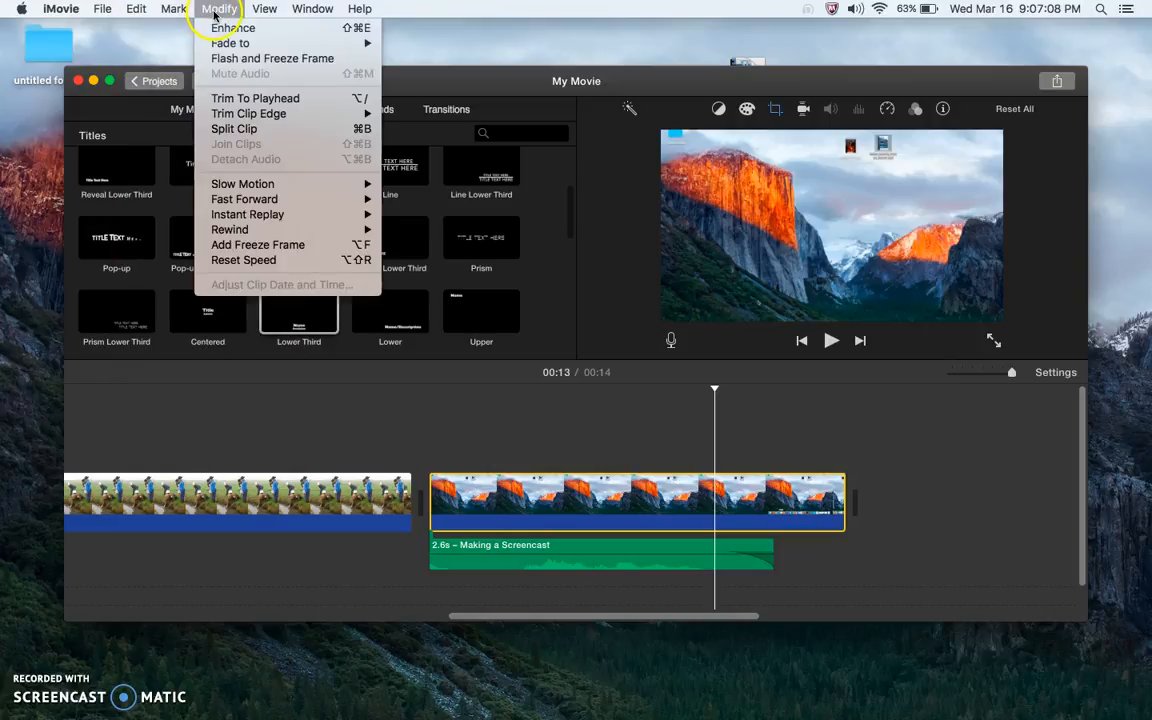
left_click(279, 131)
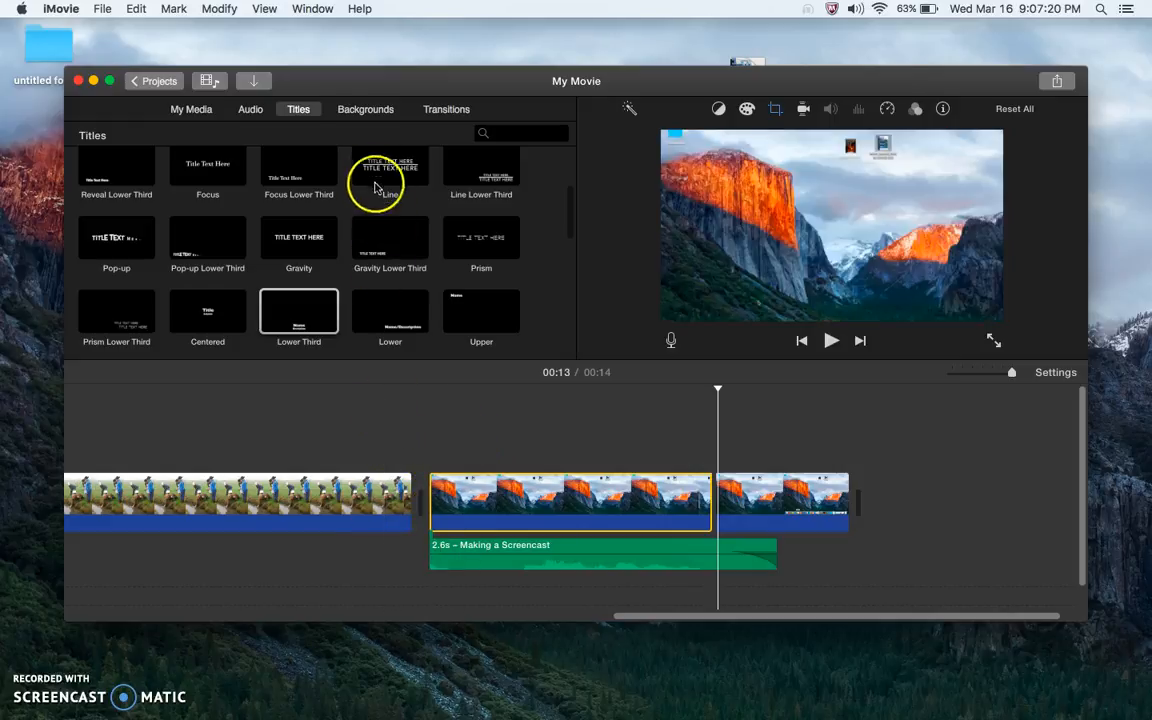
Add a Spin In transition between the water-sampling clip and the screencast clip, then play it back
left_click(438, 111)
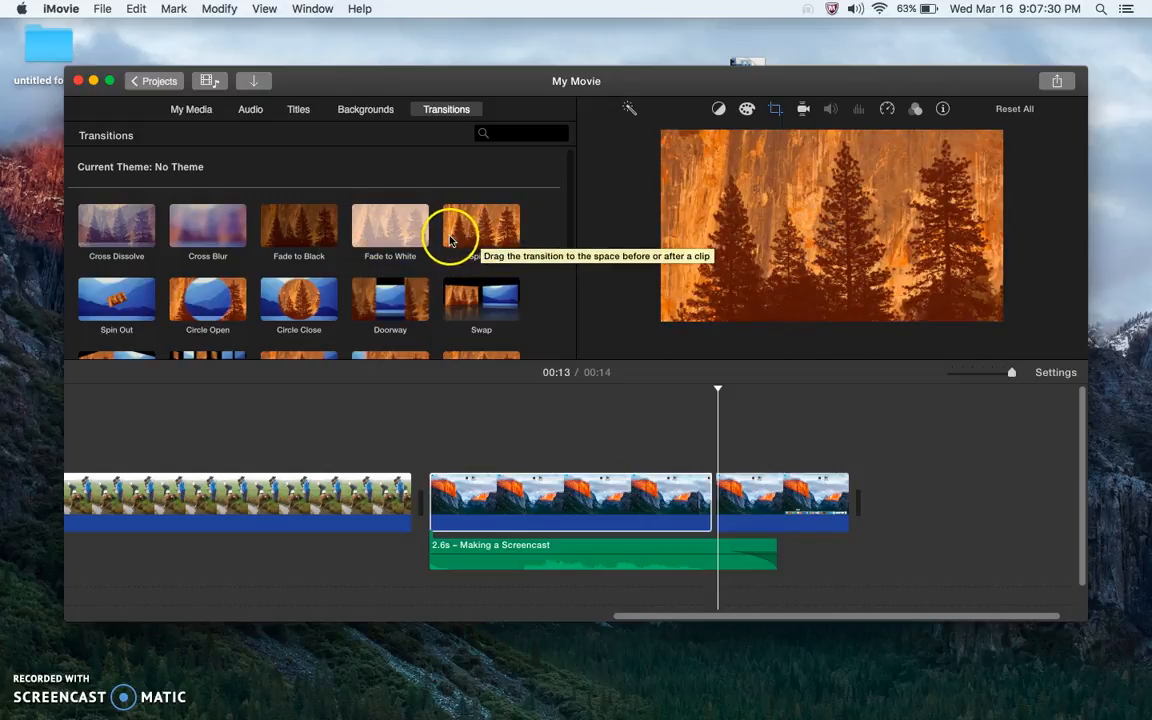
left_click(468, 235)
left_click_drag(468, 235, 367, 493)
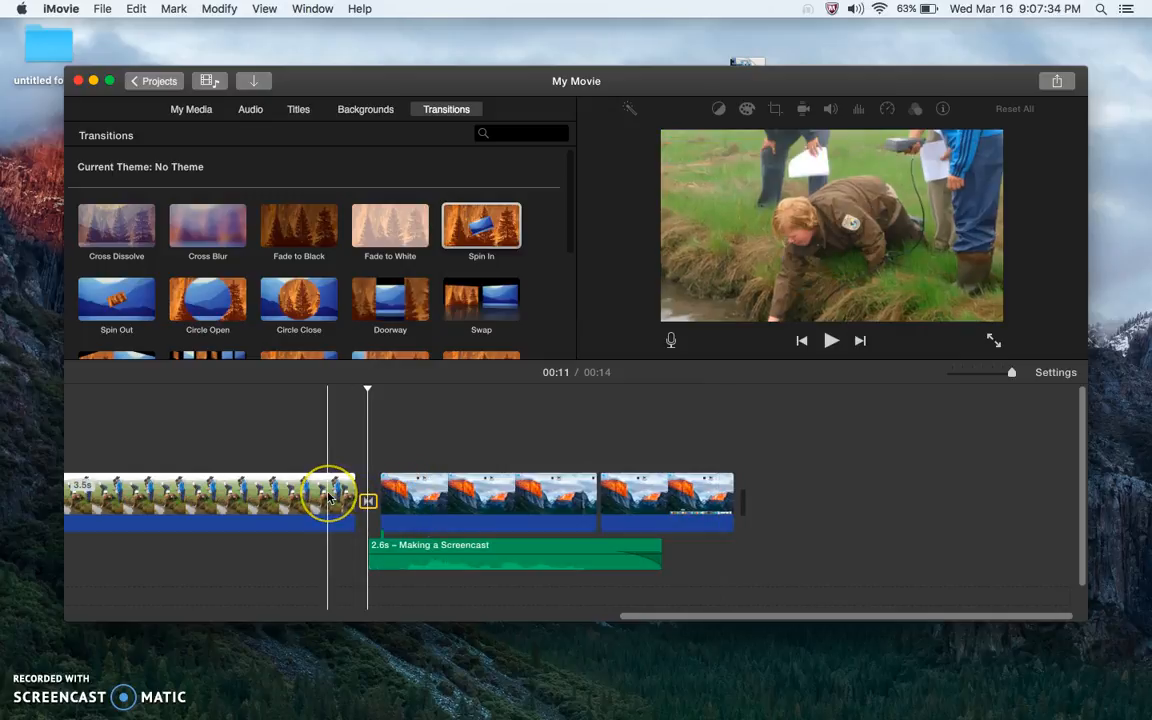
left_click(328, 497)
key("space")
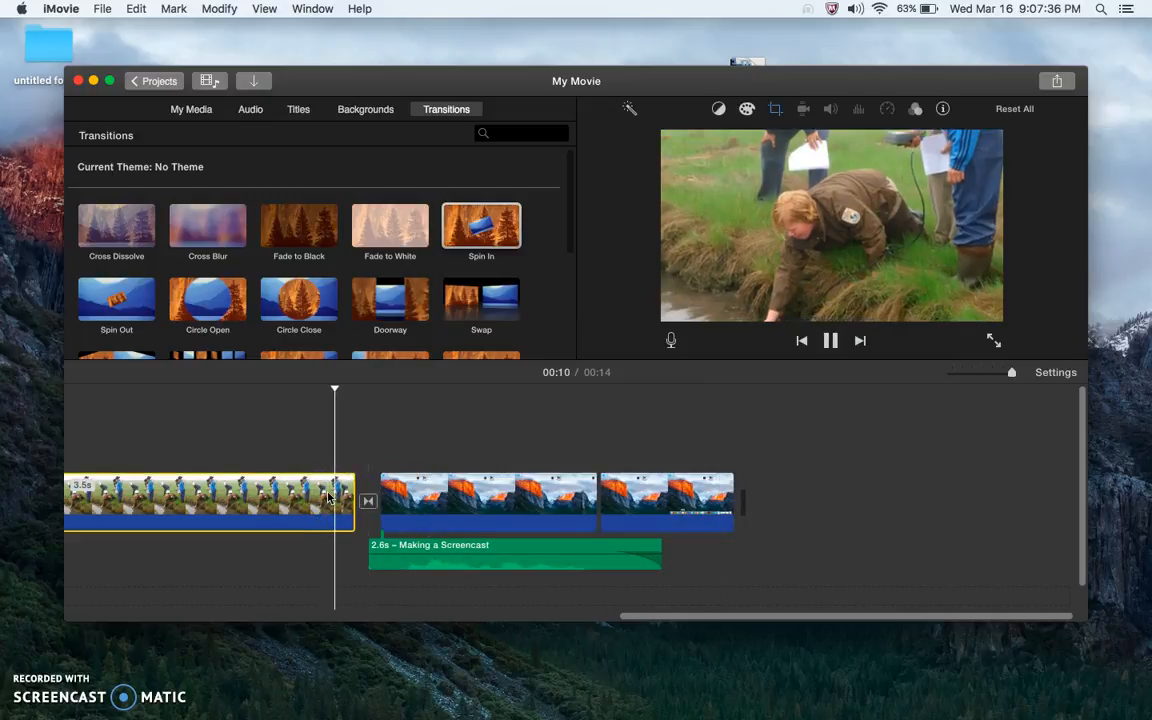